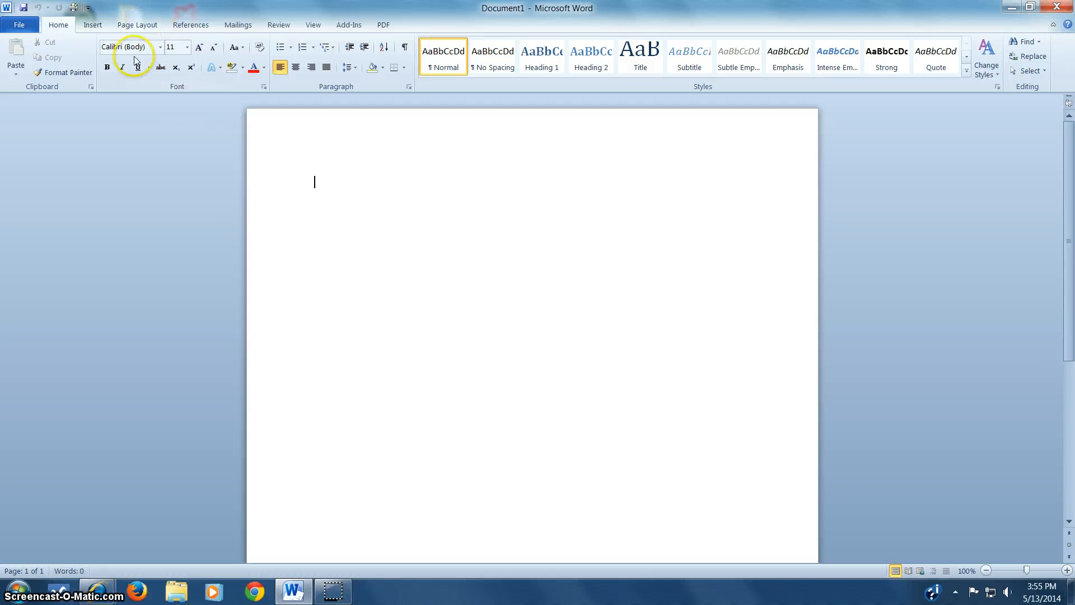
- Apply the Normal margin preset, with 1" on all four sides, to the blank document
left_click(137, 26)
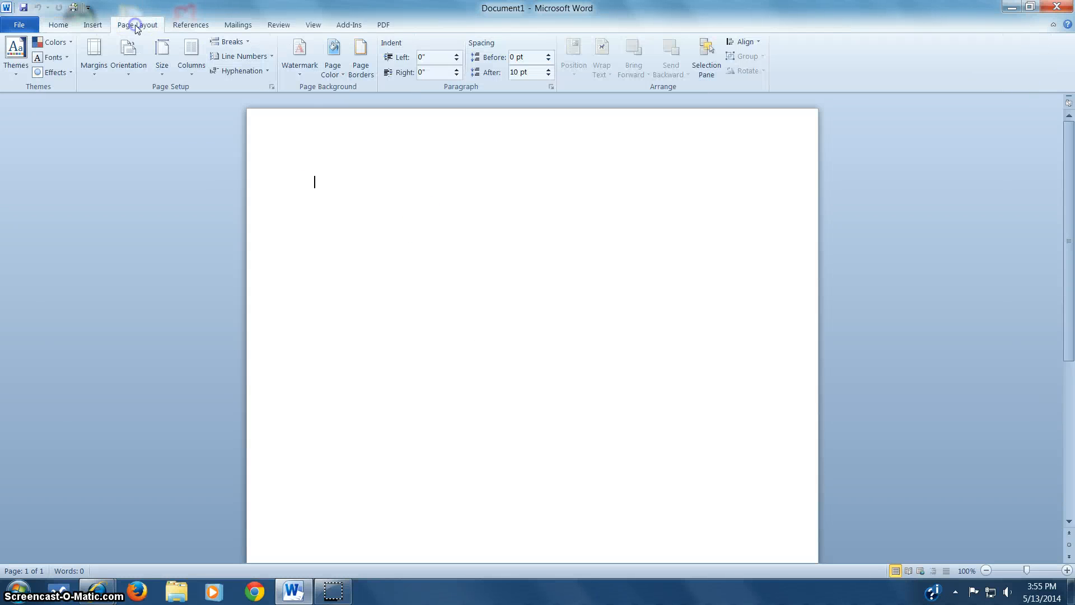
left_click(93, 56)
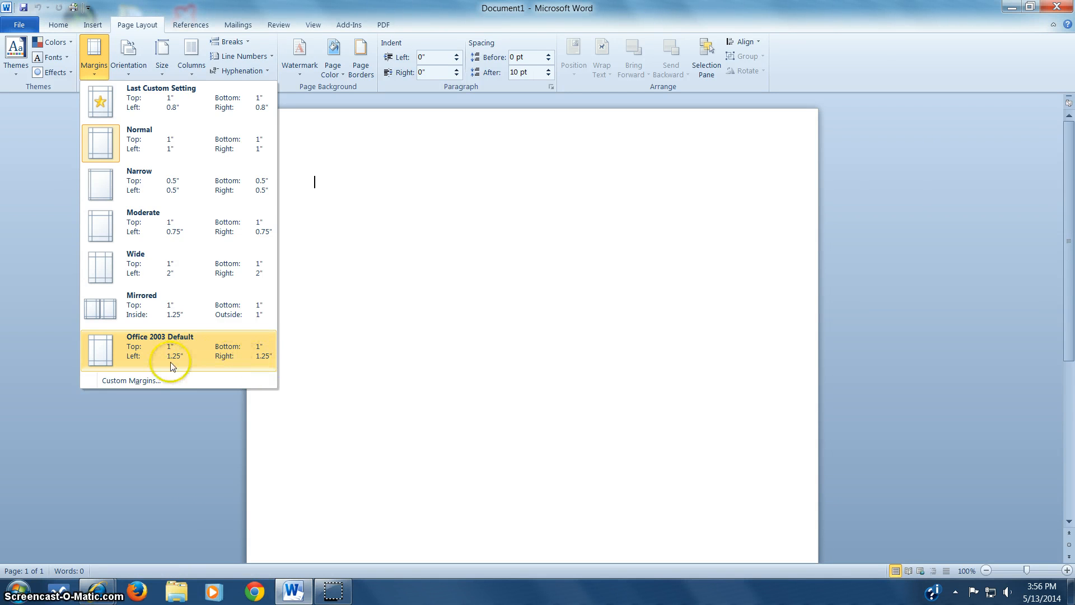
left_click(156, 150)
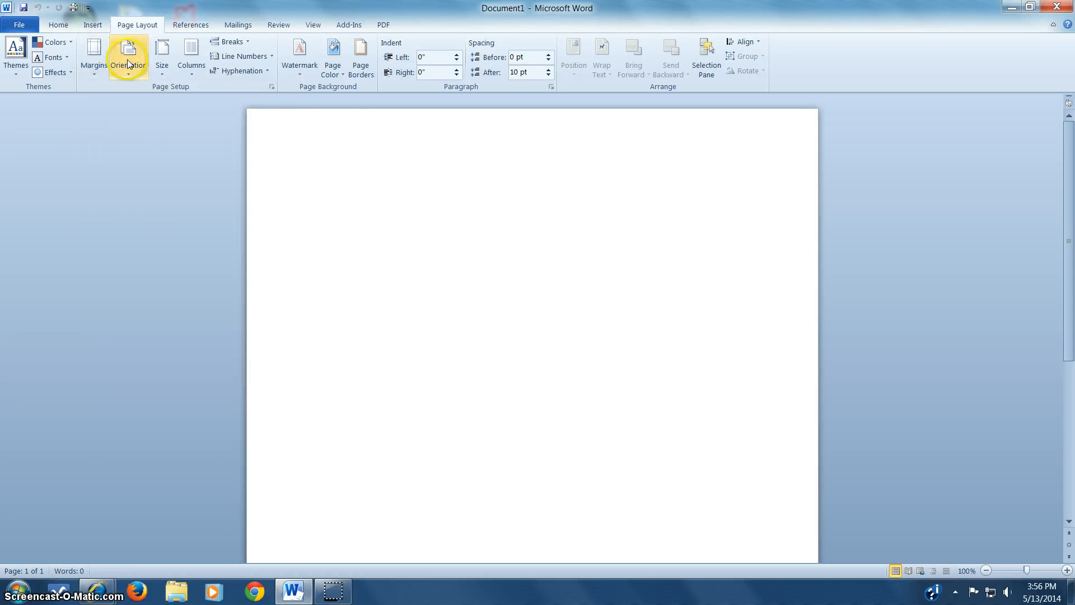
left_click(91, 49)
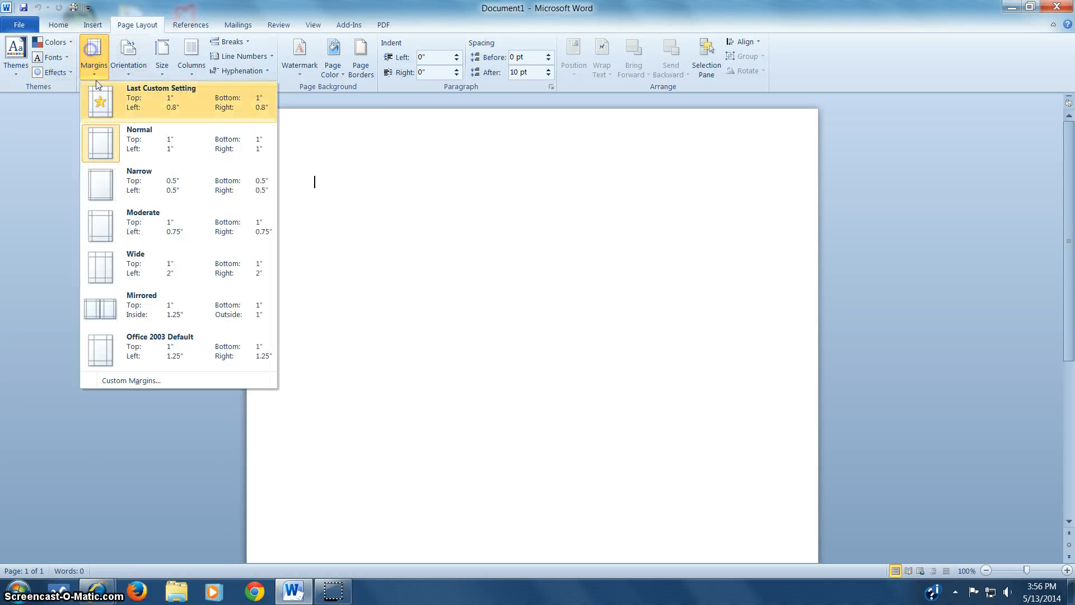
left_click(137, 147)
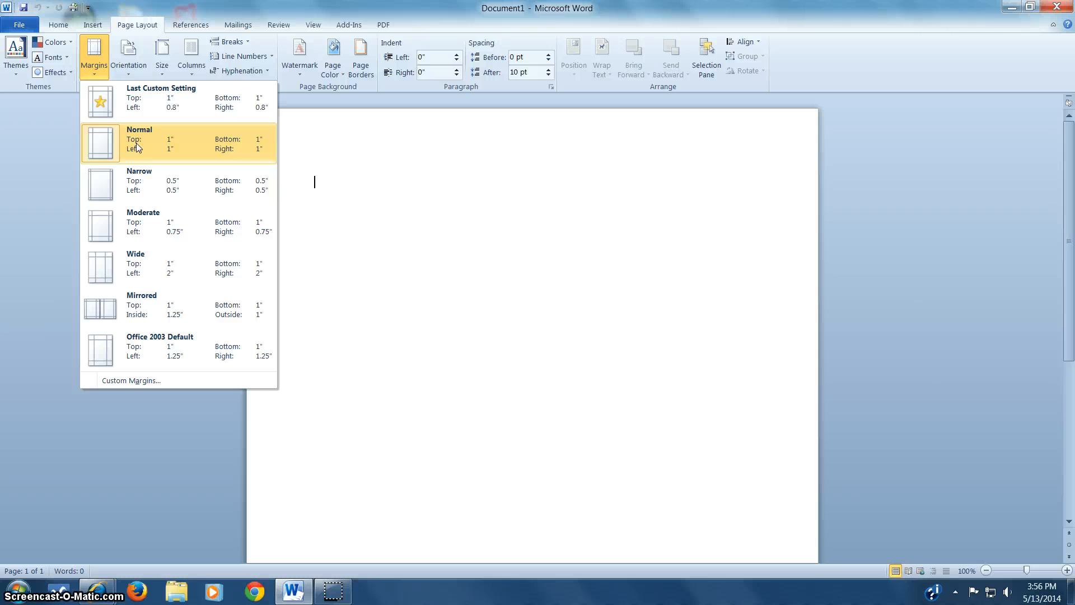
left_click(136, 143)
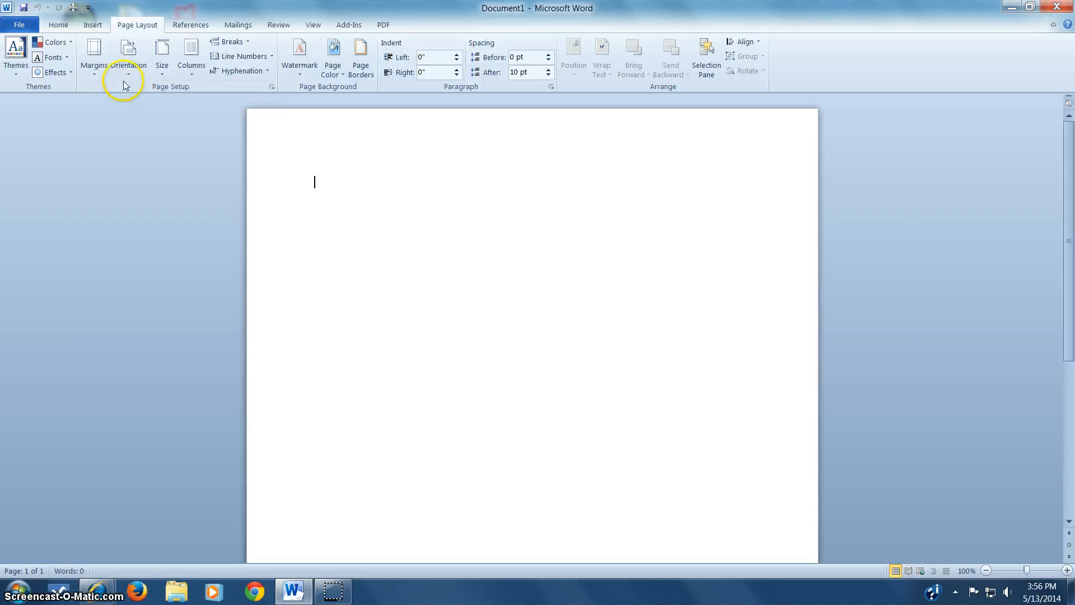
- Set the document font to Times New Roman at size 12
left_click(59, 26)
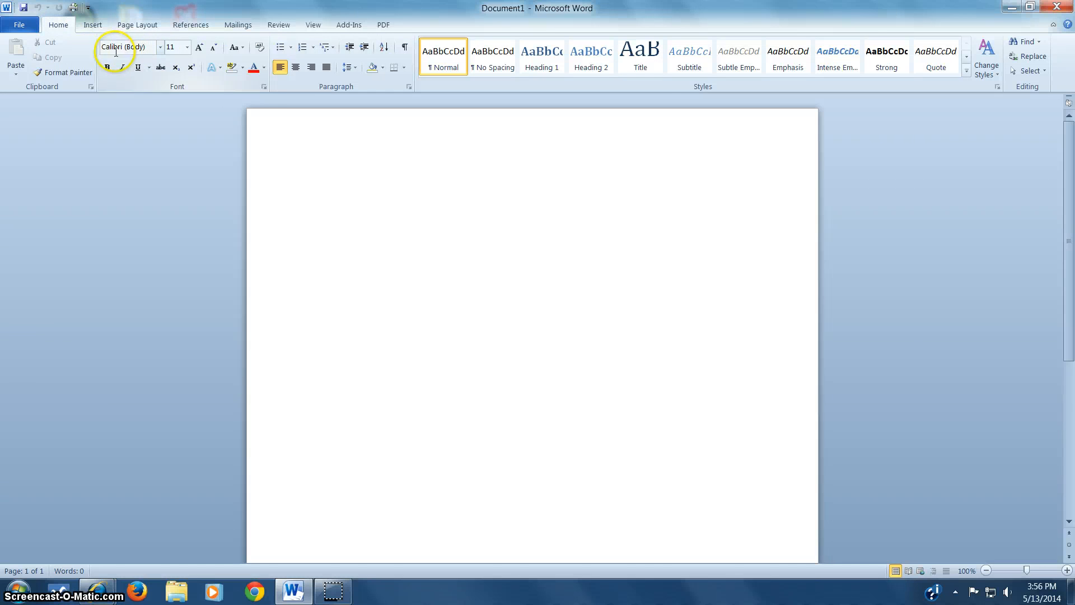
left_click(160, 51)
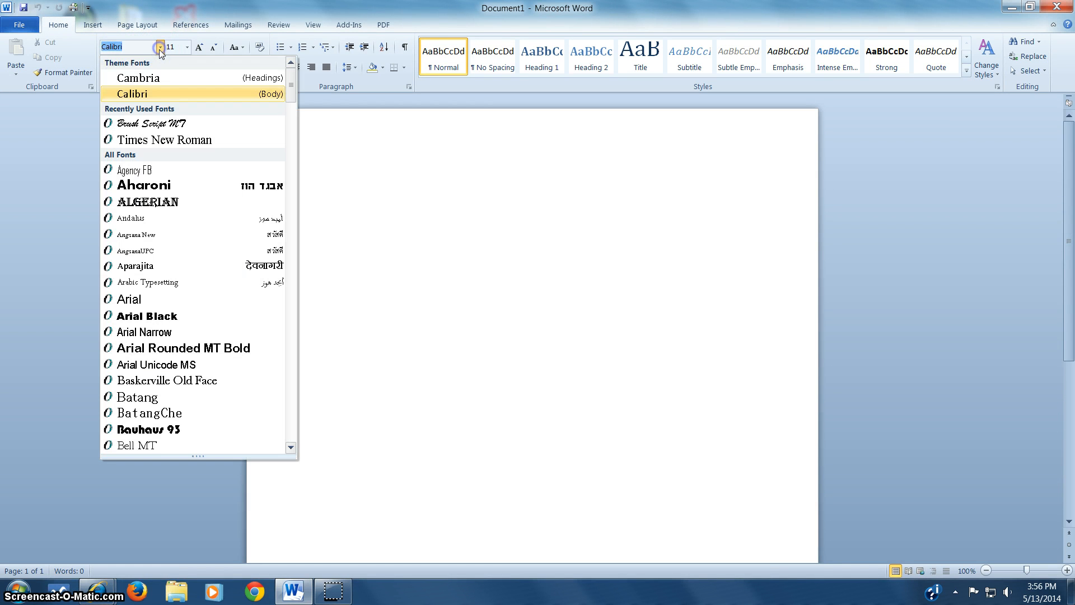
left_click(152, 141)
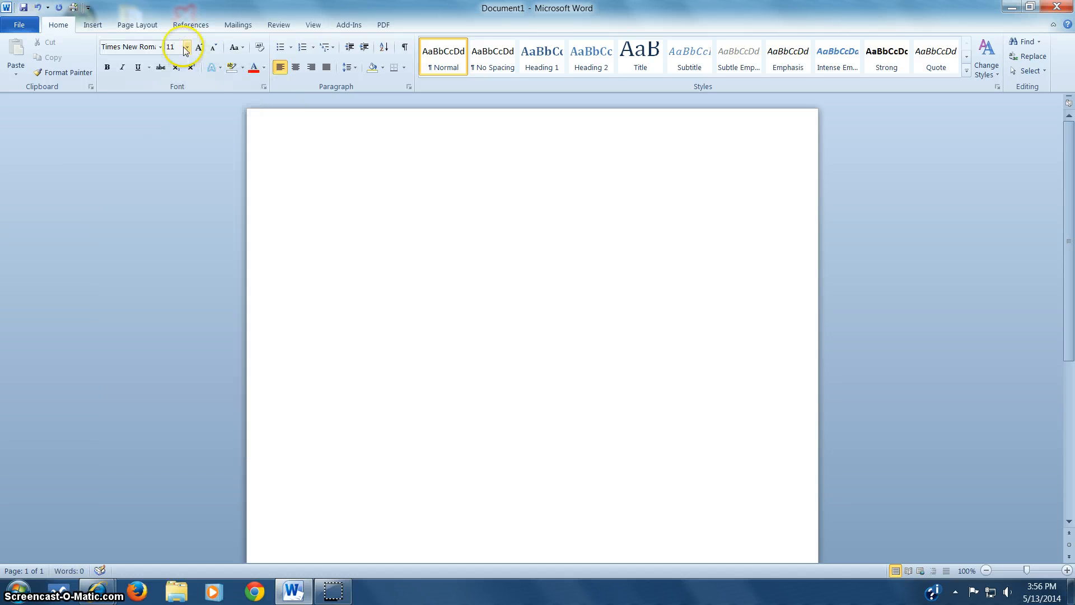
left_click(186, 48)
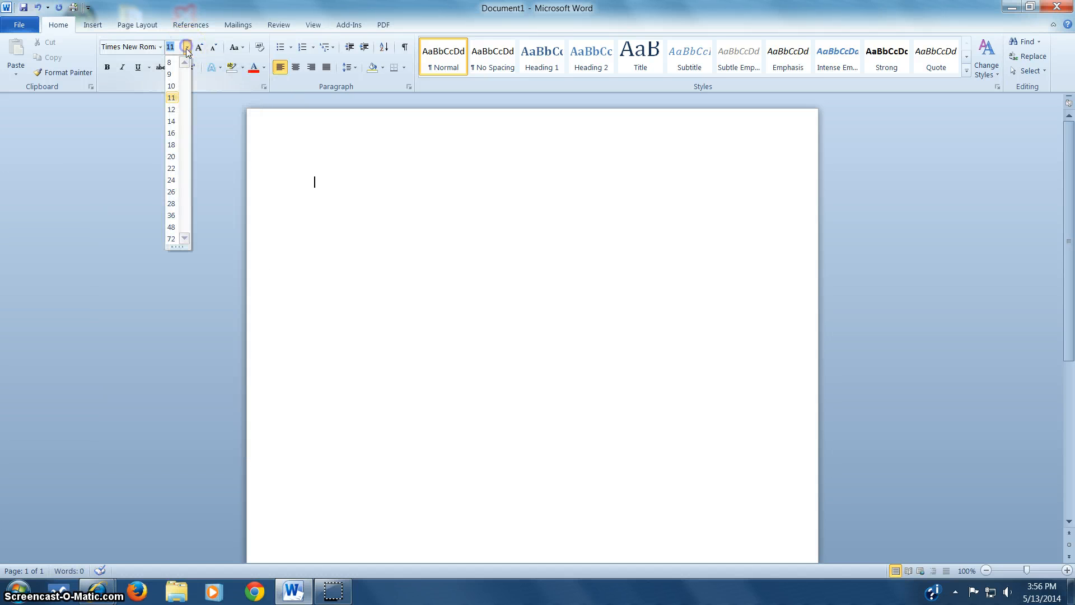
left_click(172, 109)
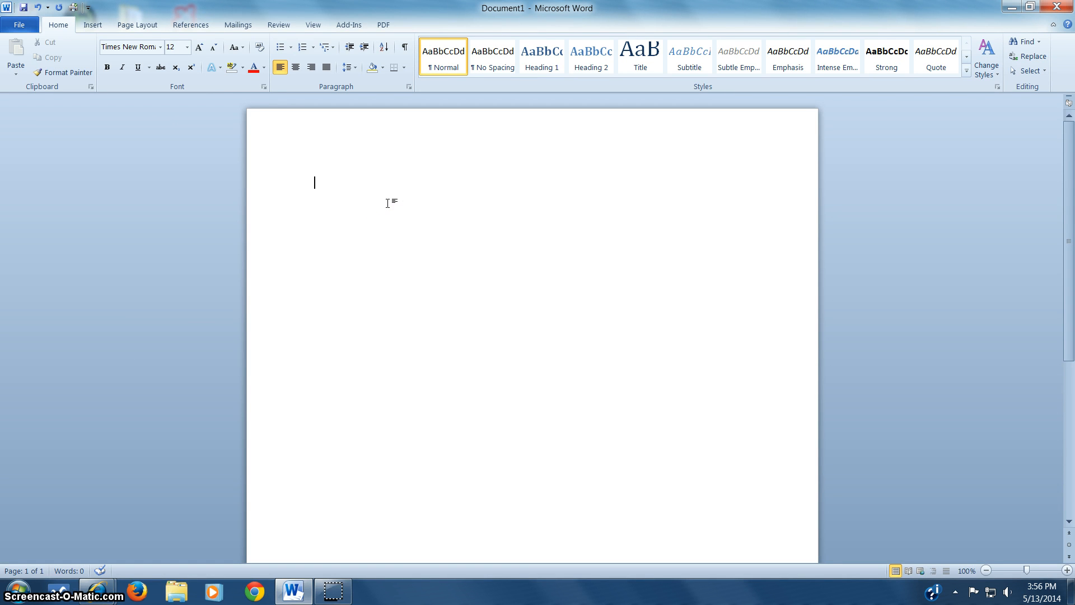
- Enter "Student Name" as the first heading line and the instructor's name below it, replacing the misspelled surname with the first spelling suggestion
type("Student Name")
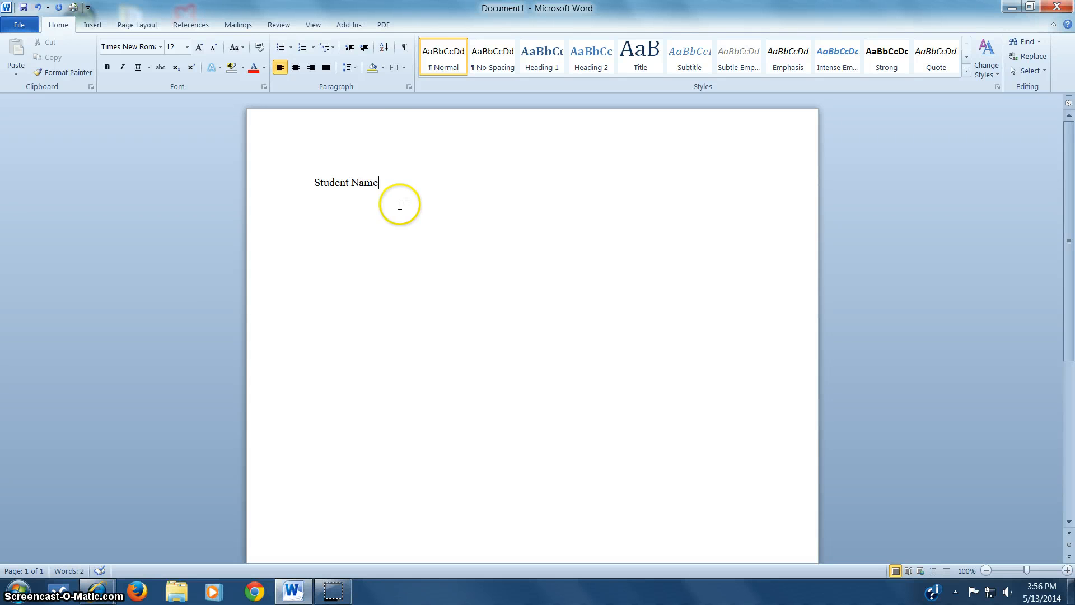
key("Return")
type("Ms.")
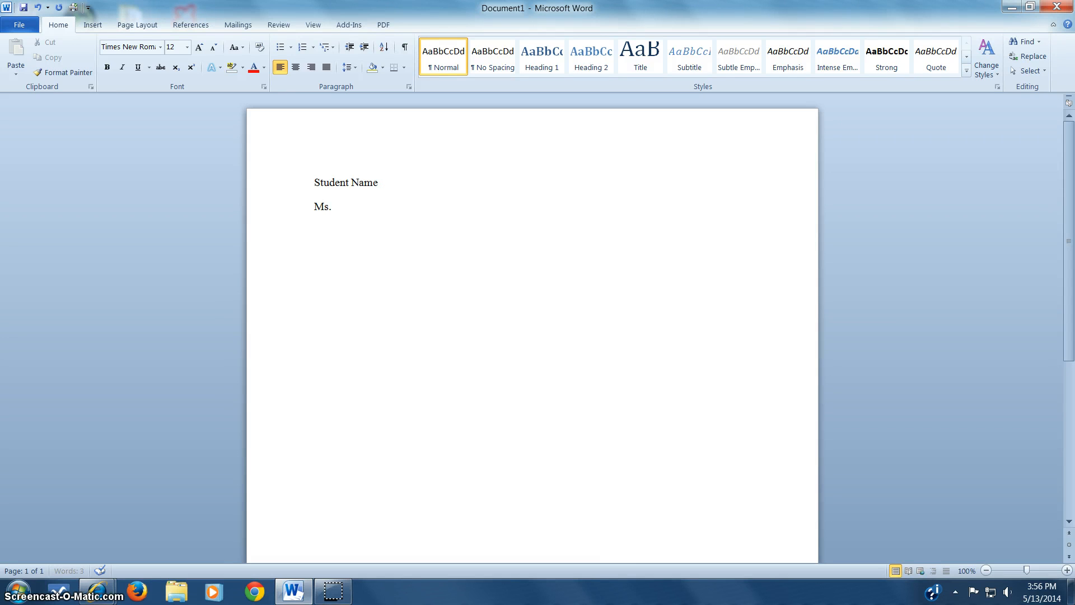
type(" Prosse")
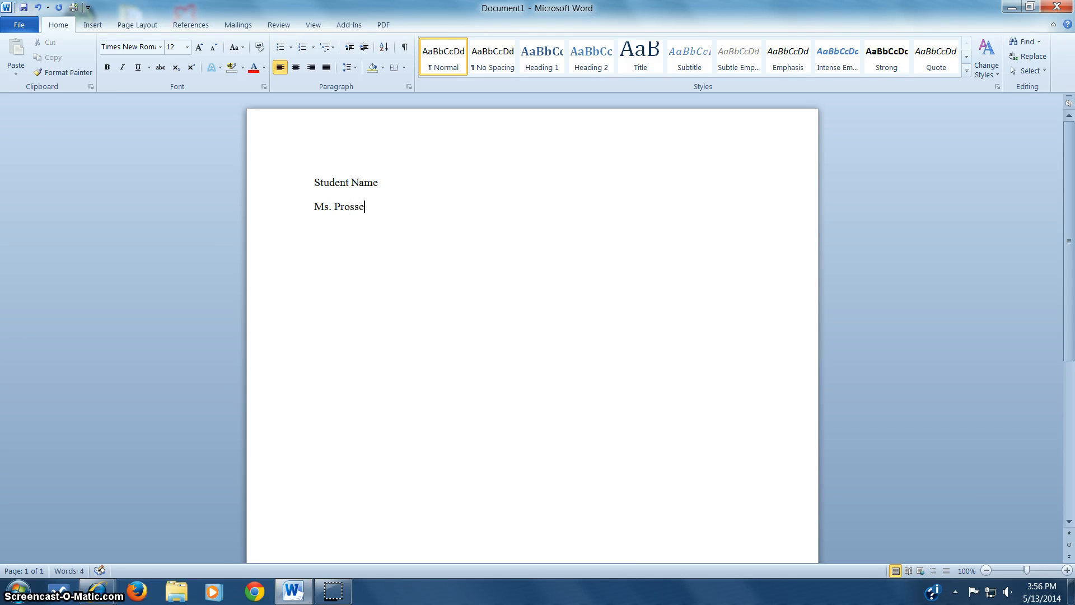
type("ssor")
key("Return")
right_click(355, 207)
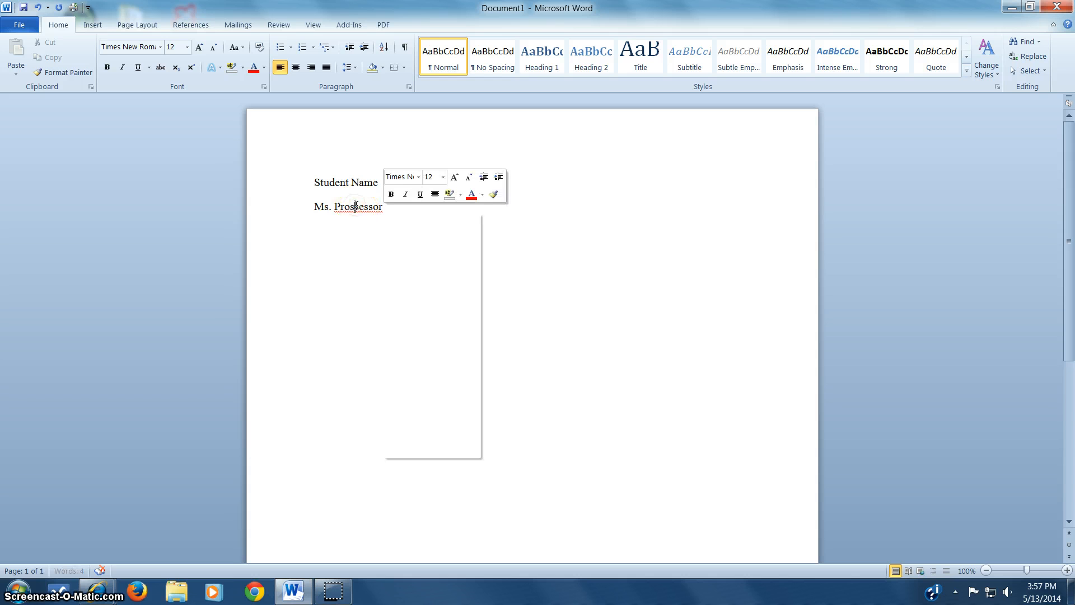
left_click(396, 222)
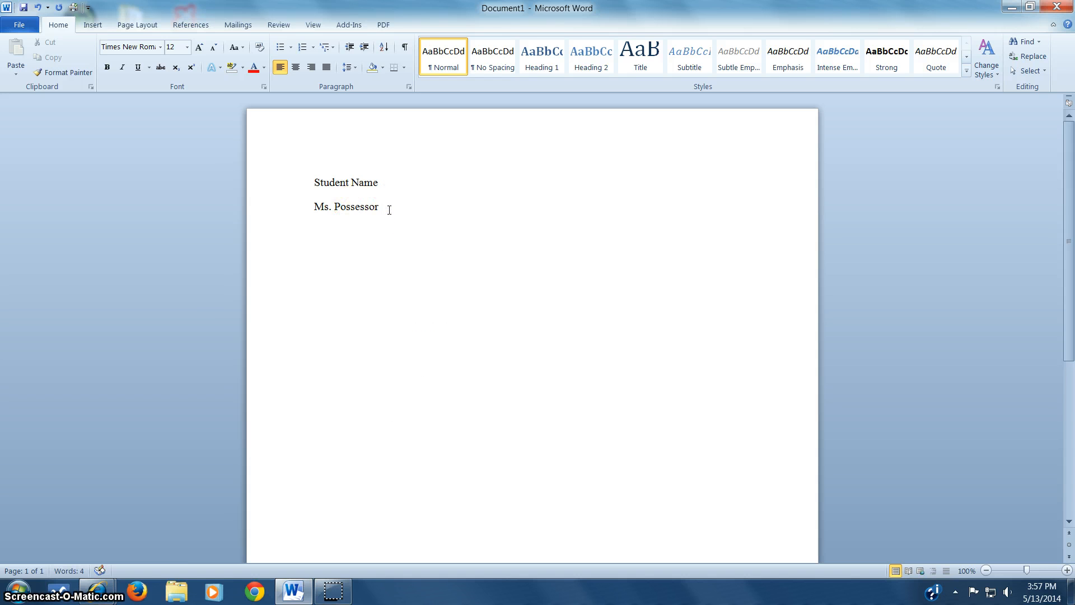
- Add the course line "Eng. 111" and the date line "13 May 2014" below the instructor's name
key("Return")
type("Eng. 111")
key("Return")
type("13 May")
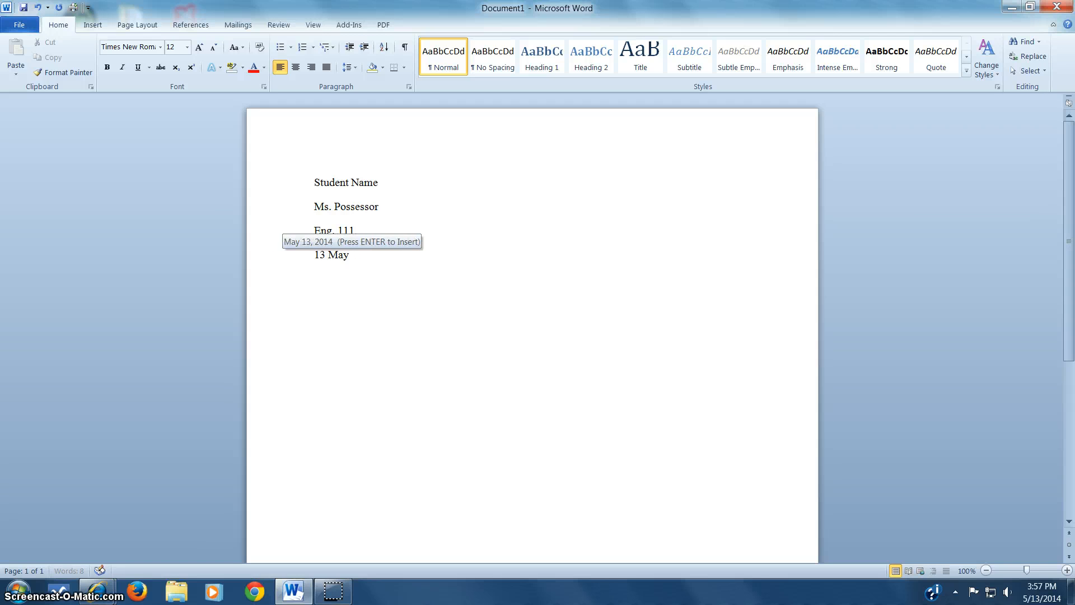
type(" 2014")
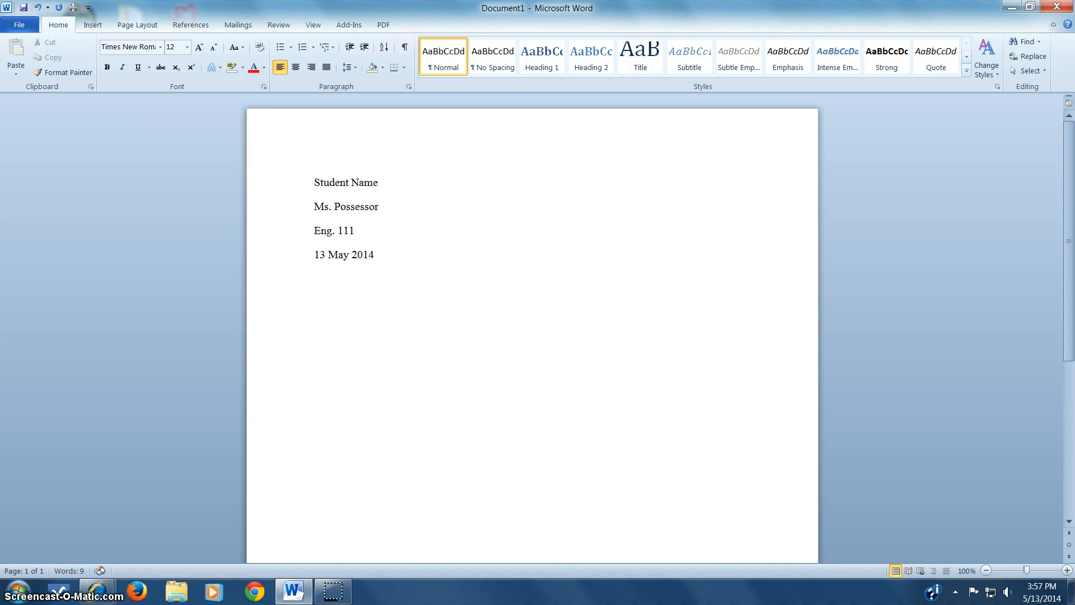
- Add the title "Place Your Title Here" on a new line below the date and center it
key("Return")
type("Place")
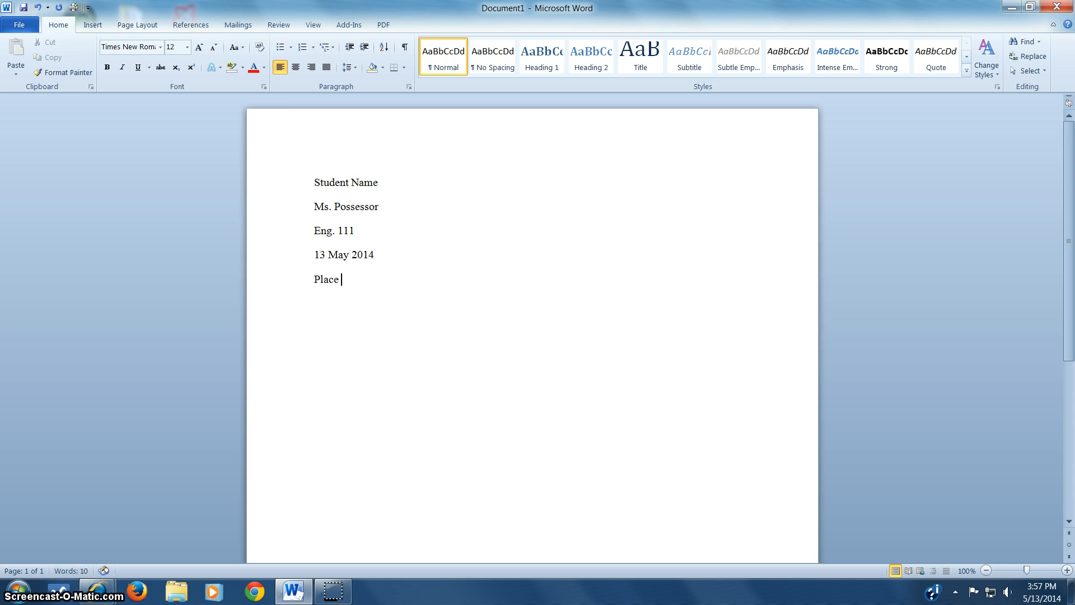
type(" Your Title Here")
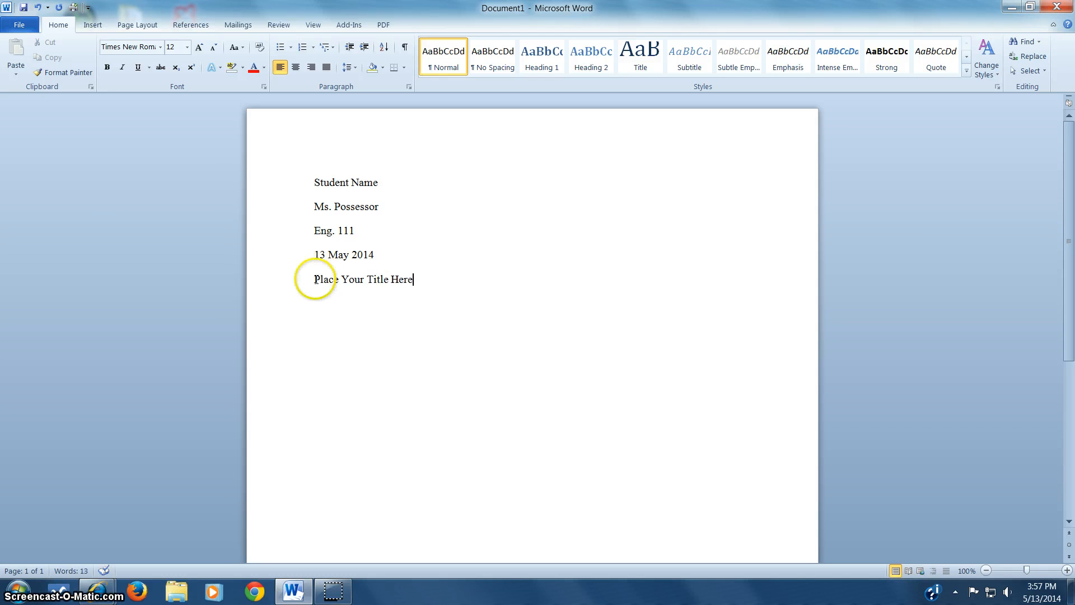
left_click_drag(313, 279, 411, 278)
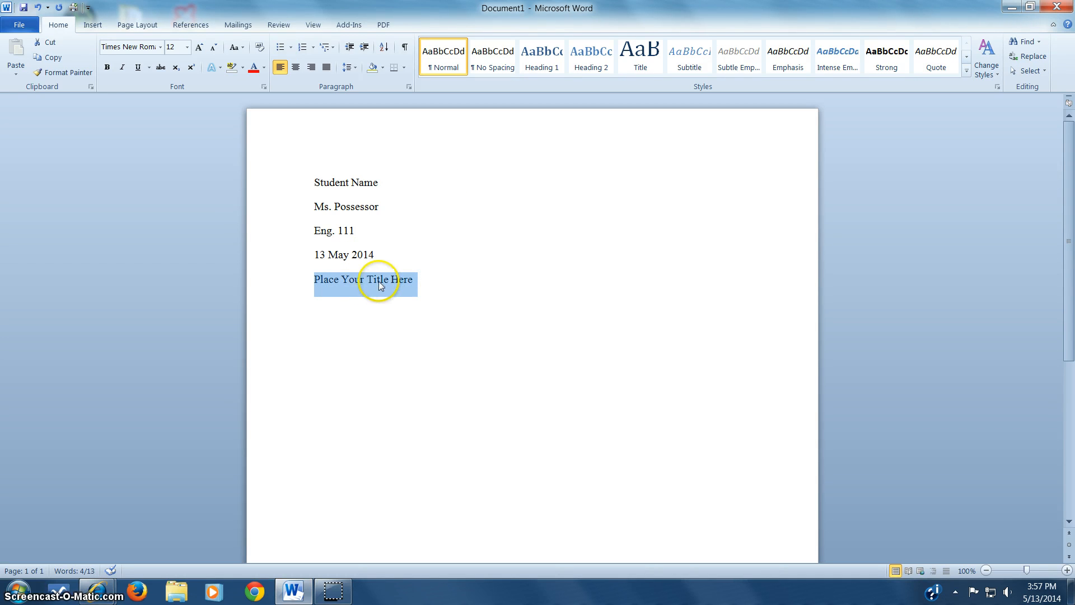
left_click(349, 286)
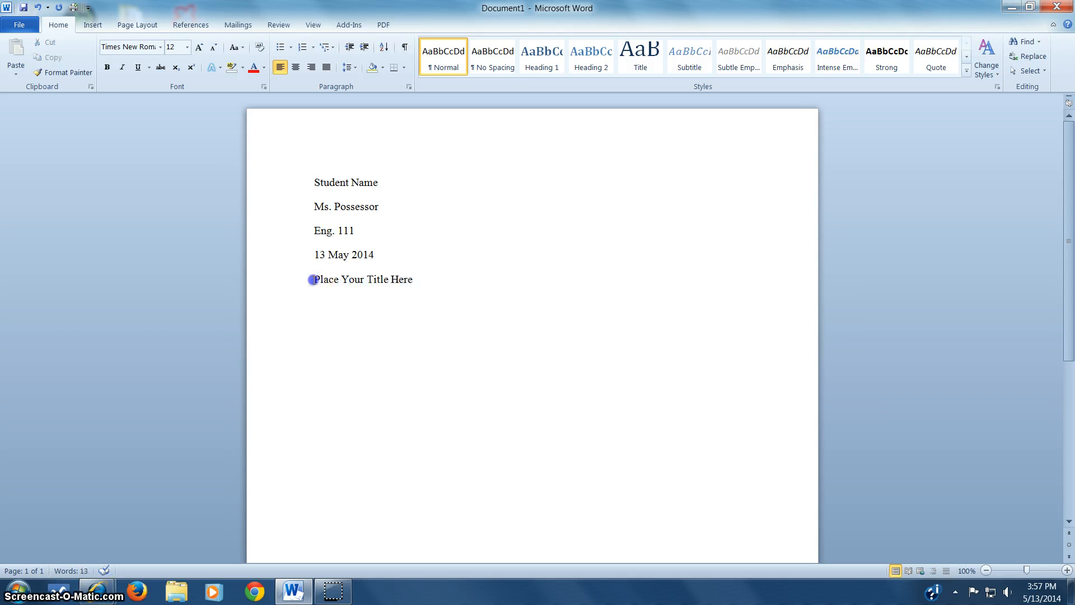
left_click_drag(313, 279, 417, 279)
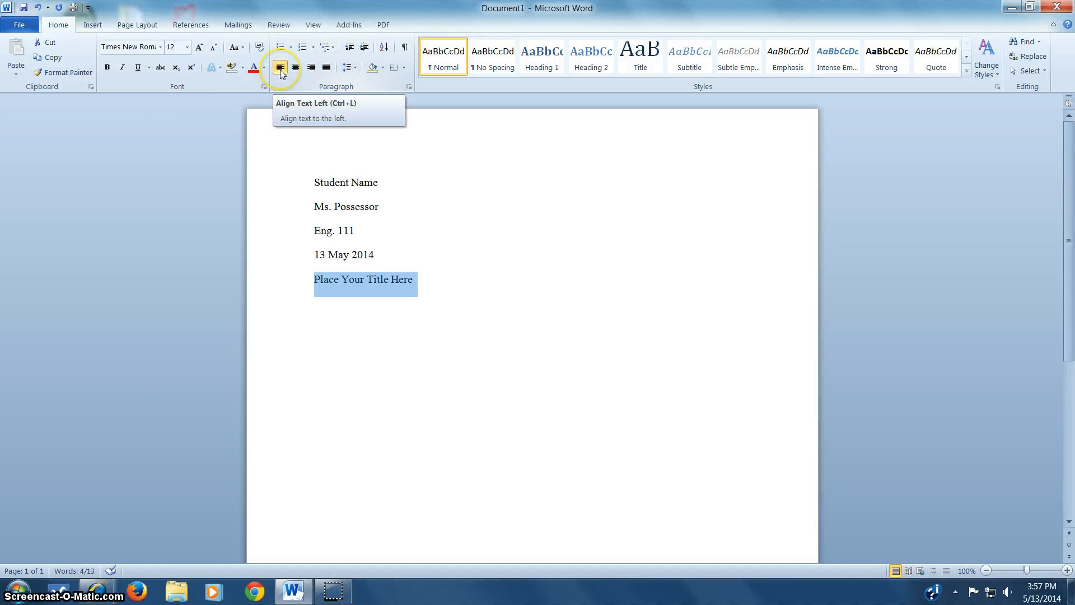
left_click(295, 68)
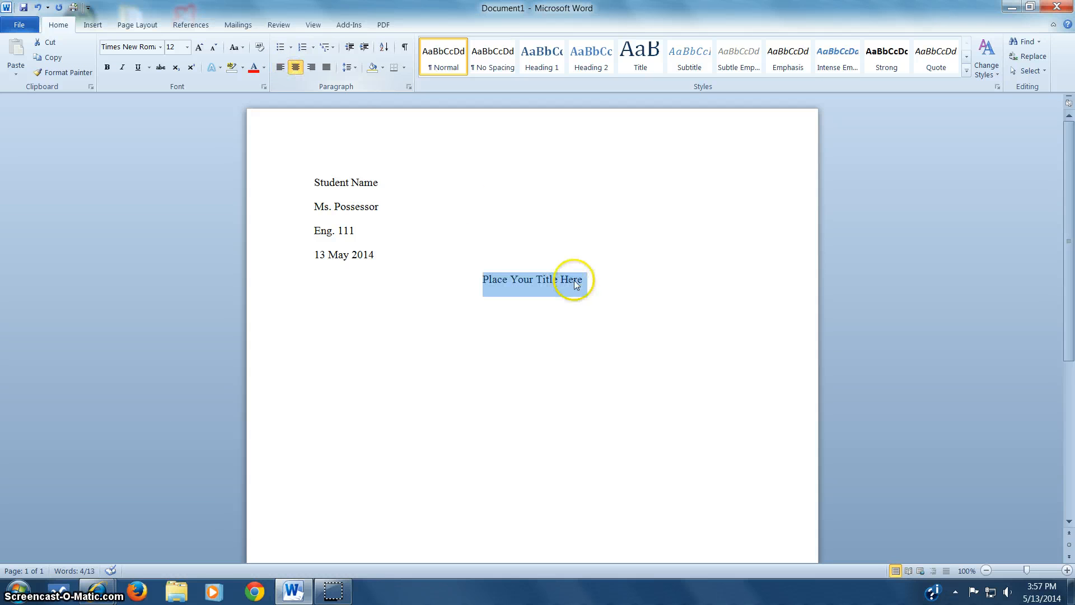
left_click(596, 287)
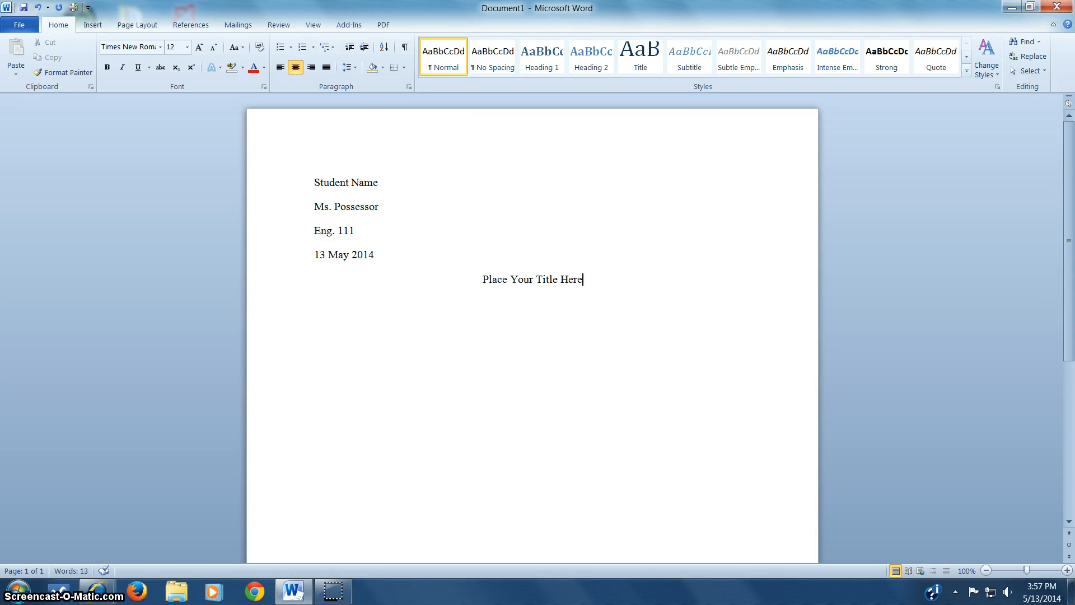
- Below the title, write a left-aligned, slightly indented paragraph reading "Now is the time for all good men to come to the aid of their country."
key("Return")
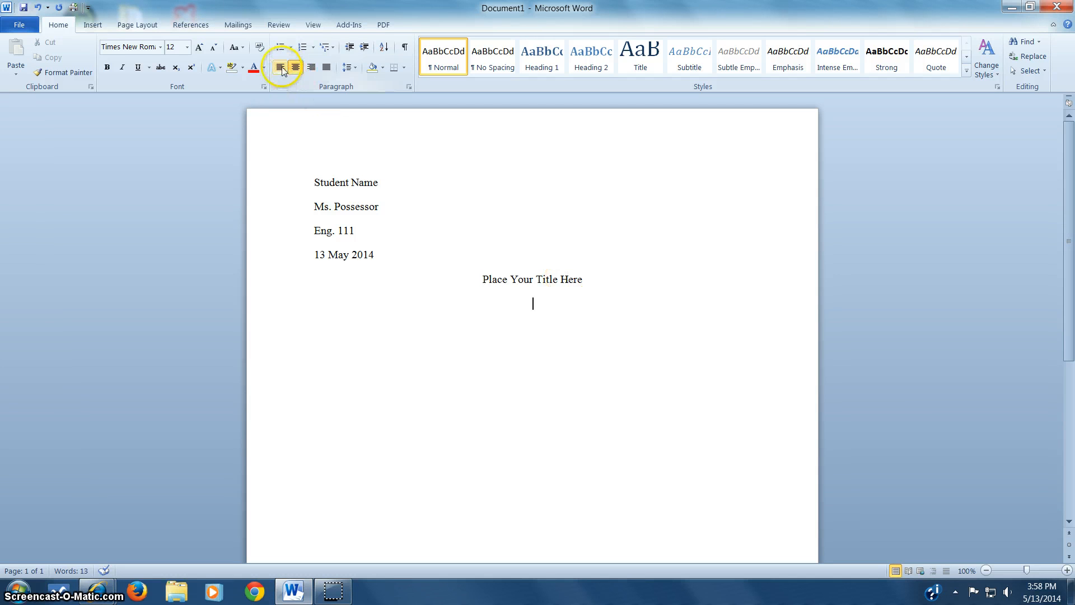
left_click(280, 67)
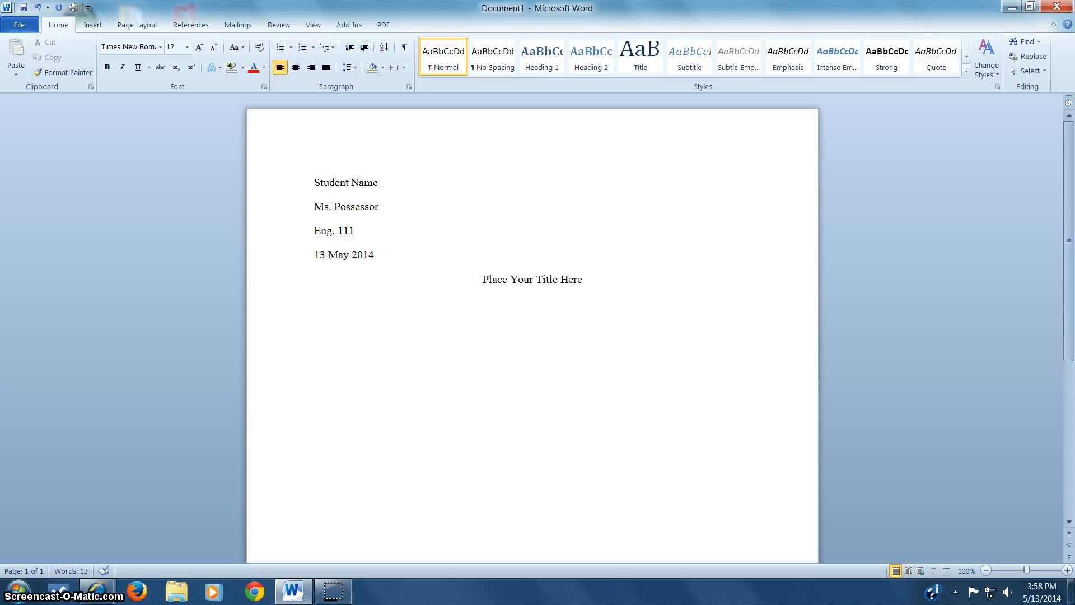
key("BackSpace")
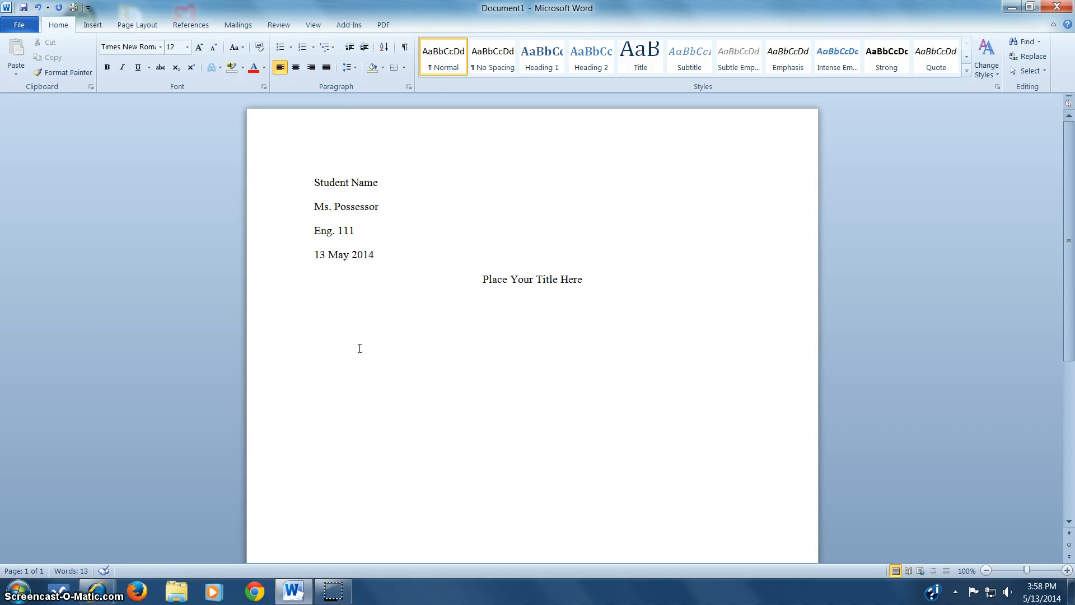
type("Now is the time for a")
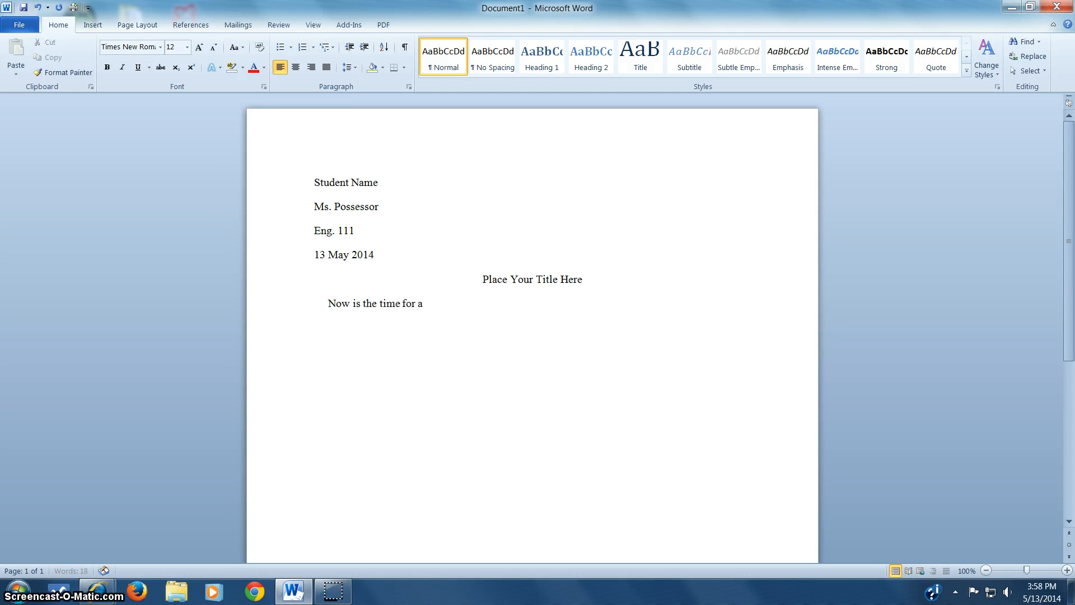
type("ll good men to come to the aid of their country.")
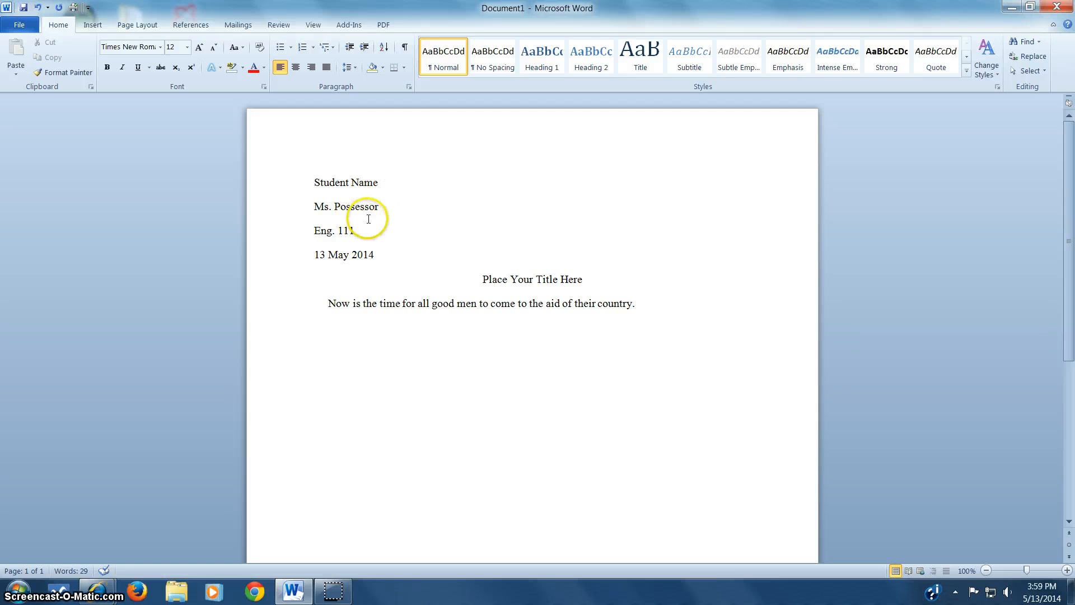
- Set the body paragraph's spacing after to 0 pt and its line spacing to Double
left_click(408, 88)
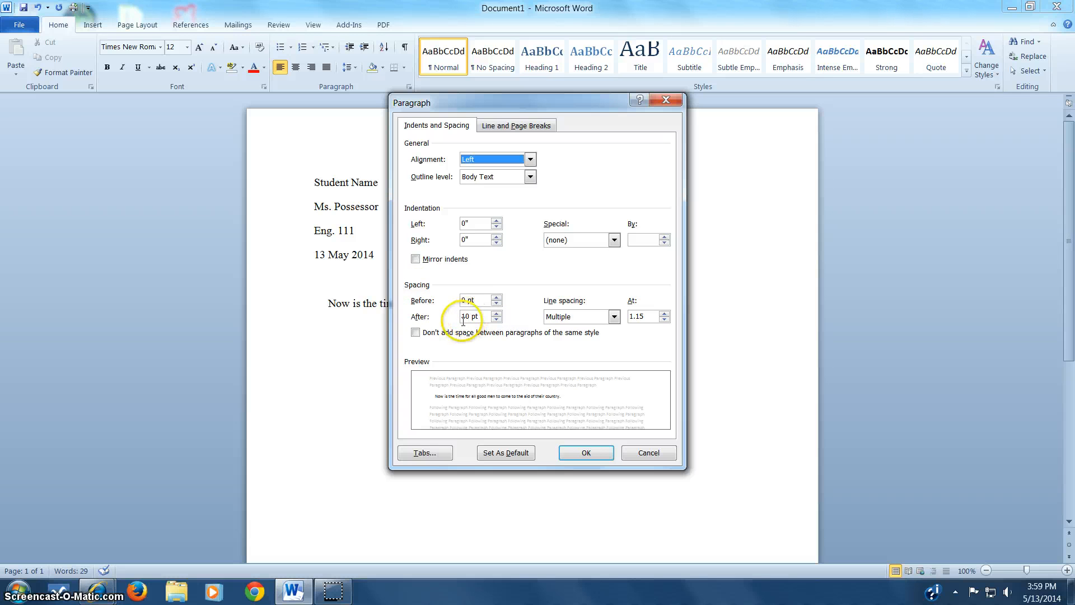
left_click(496, 320)
left_click(497, 320)
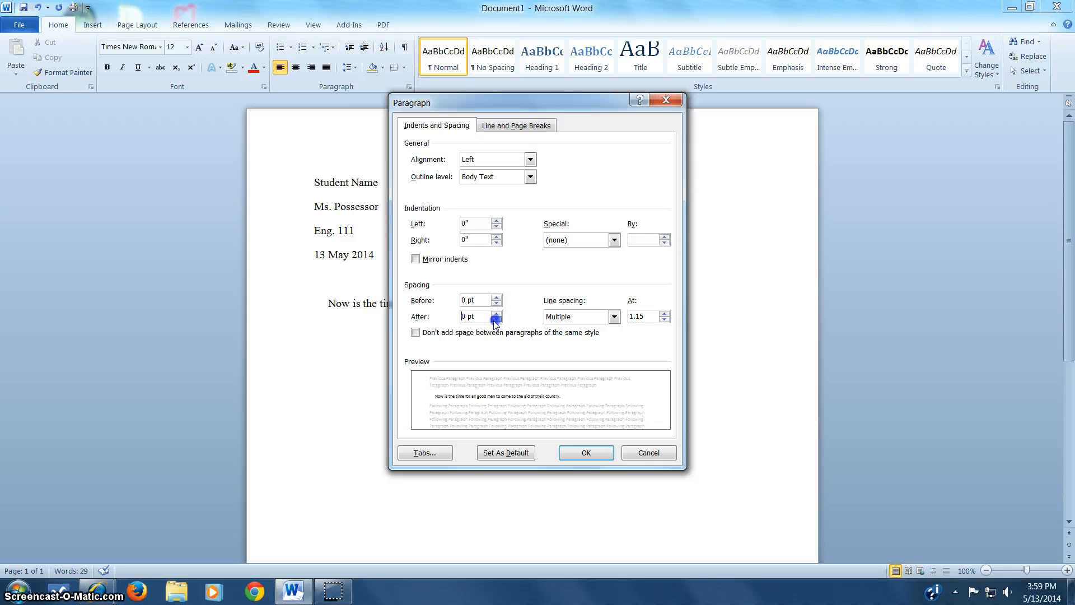
left_click(614, 316)
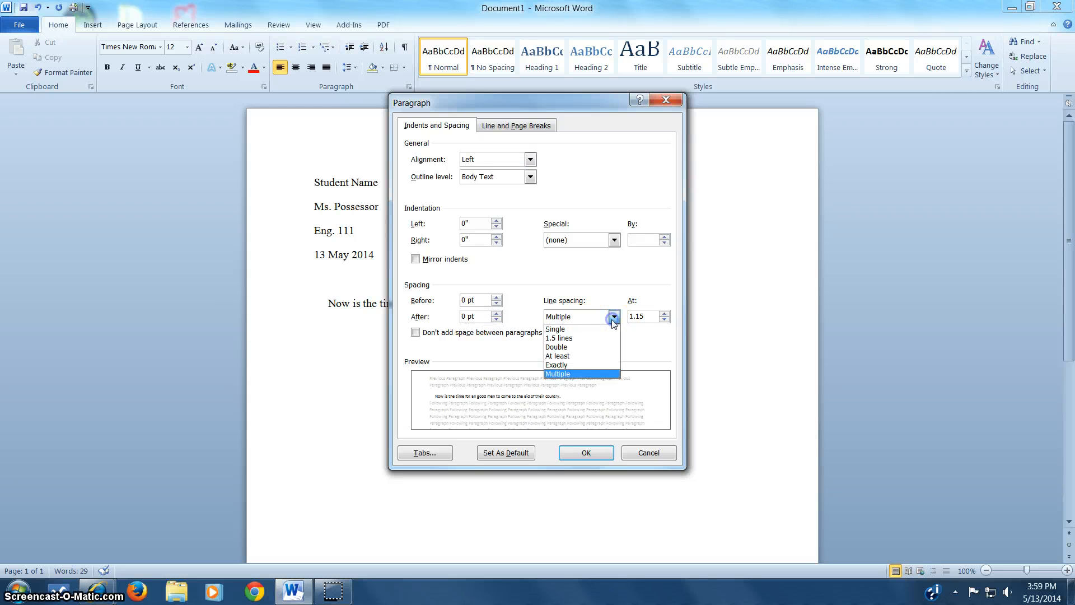
left_click(580, 347)
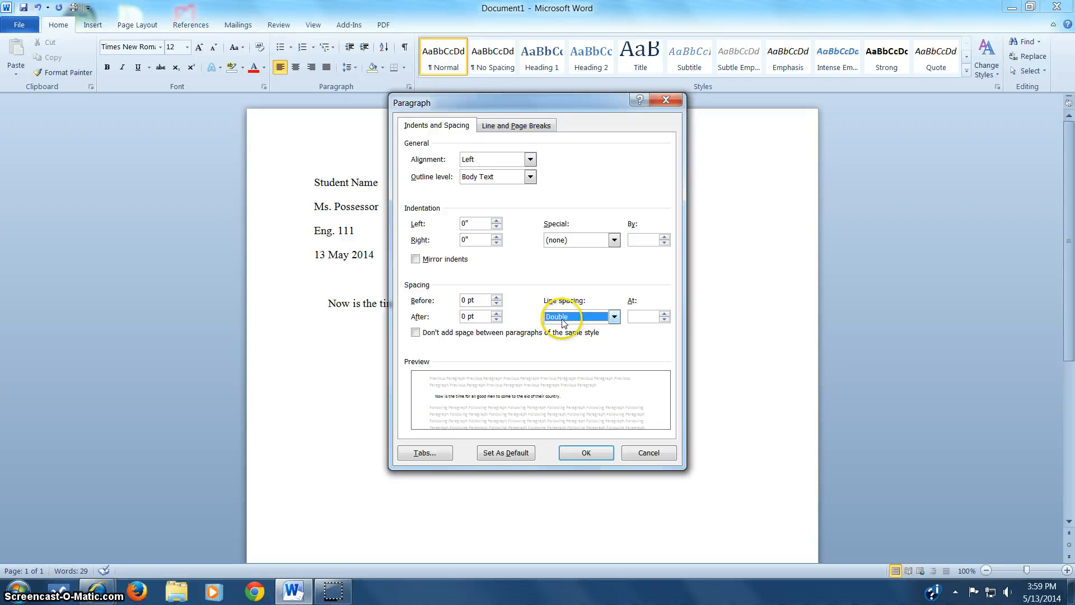
- Suppress extra space between paragraphs of the same style and make these paragraph settings the default for this document only
left_click(418, 334)
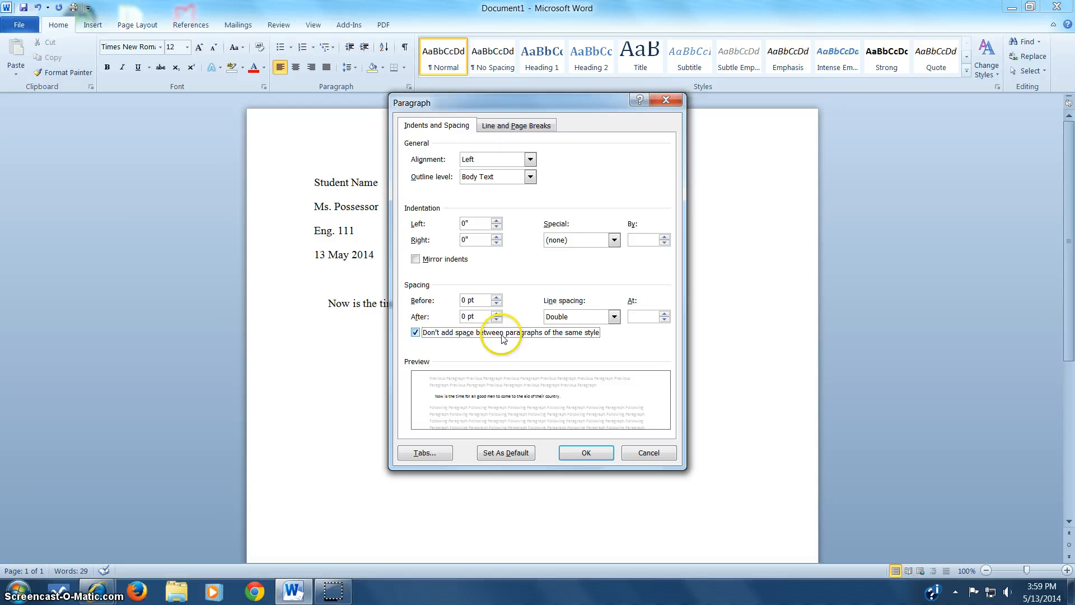
left_click(507, 455)
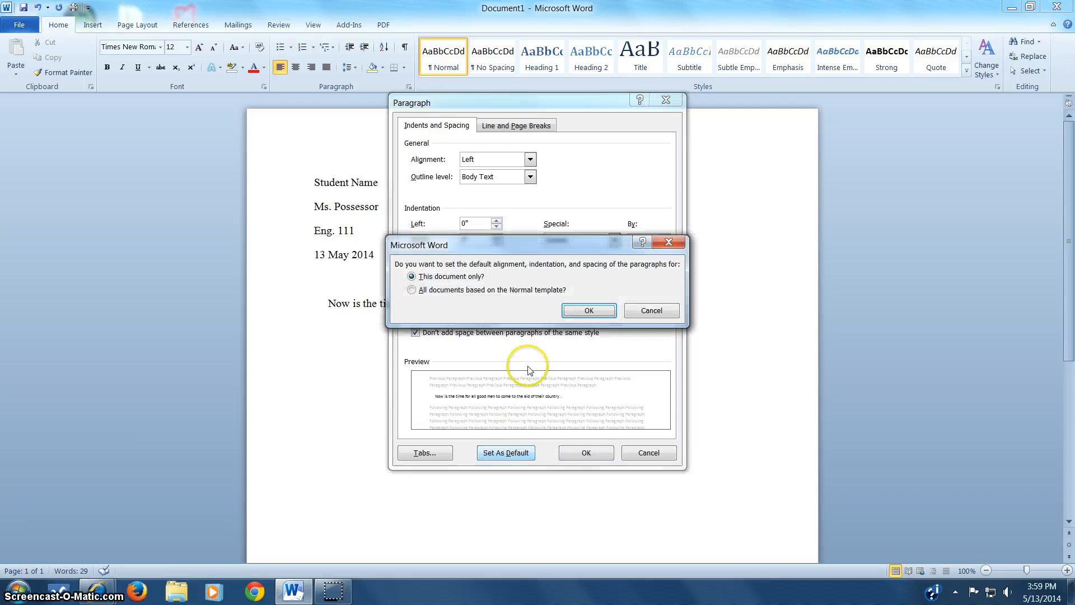
left_click(579, 314)
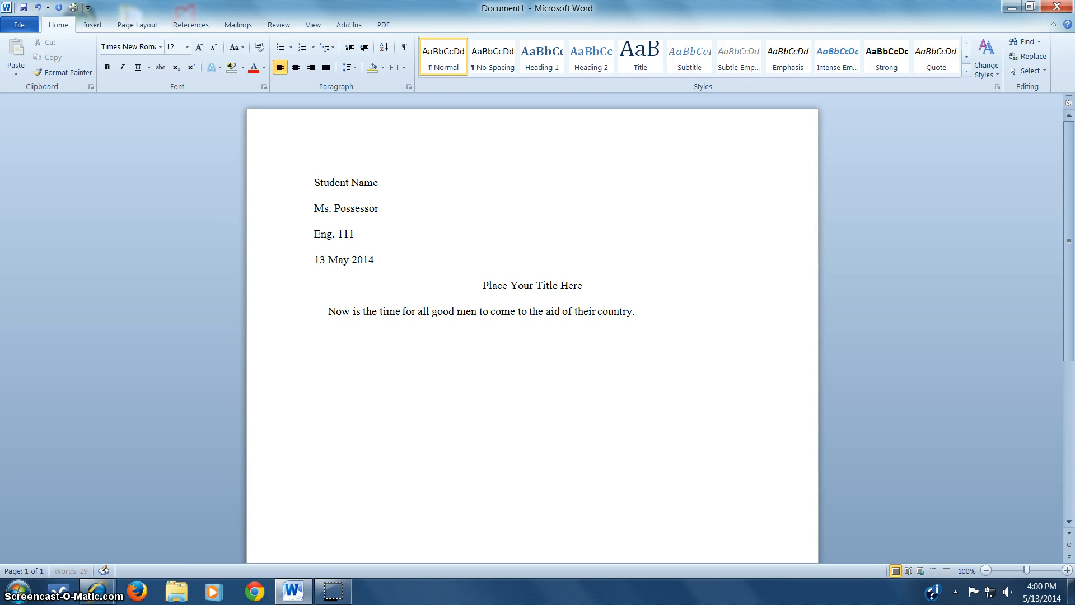
- Add a second paragraph reading "Now, again, I'm typing here…" and align its indent with the paragraph above
key("Return")
type("Now")
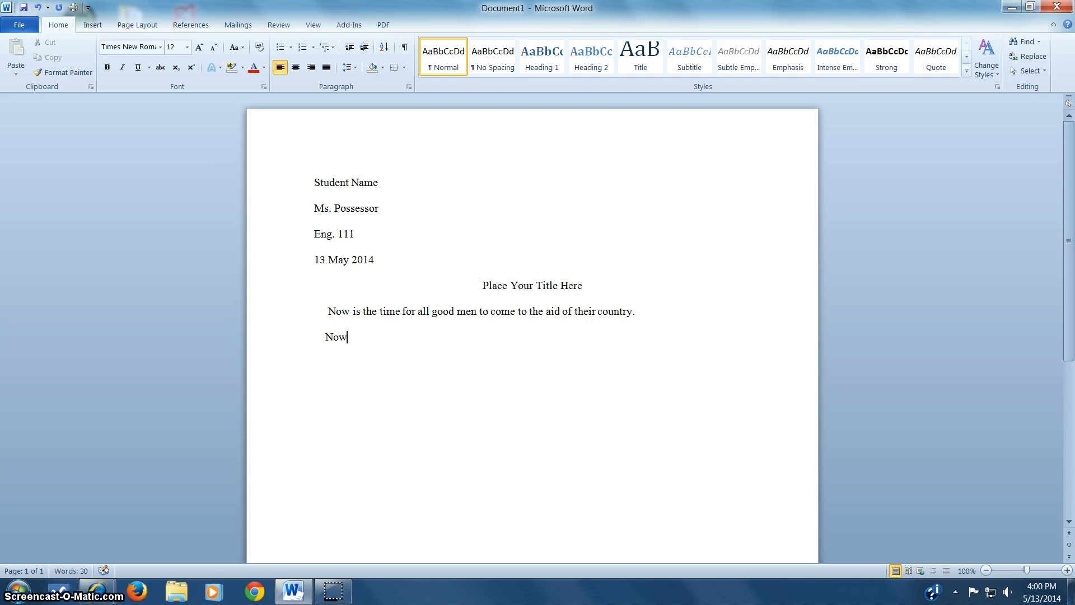
type(", a")
type("gain, I'")
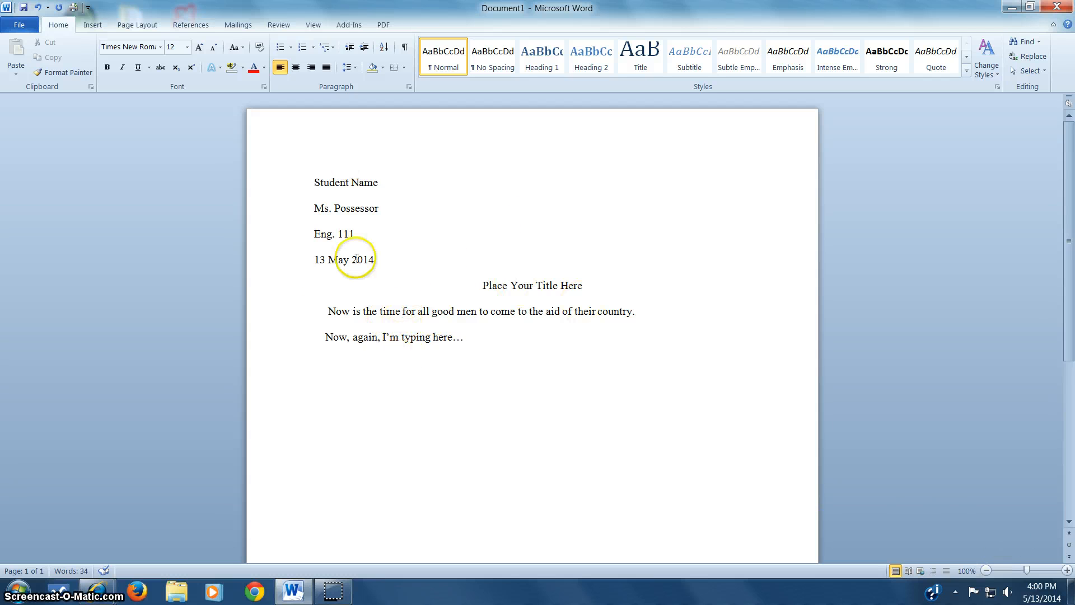
left_click(327, 338)
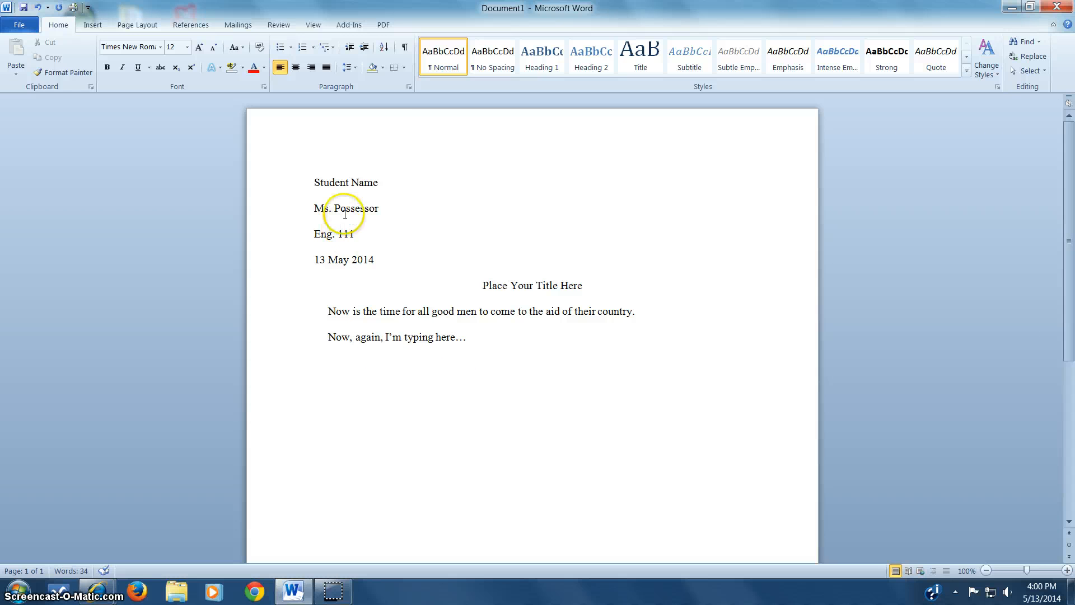
- Review the indentation and spacing settings of the second paragraph
left_click(410, 87)
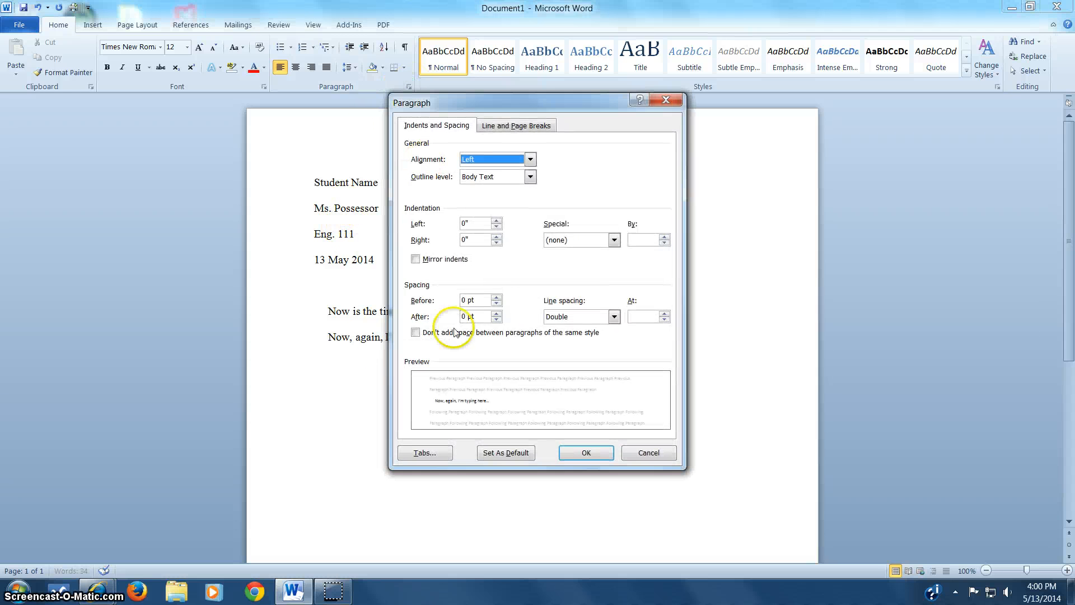
left_click(593, 452)
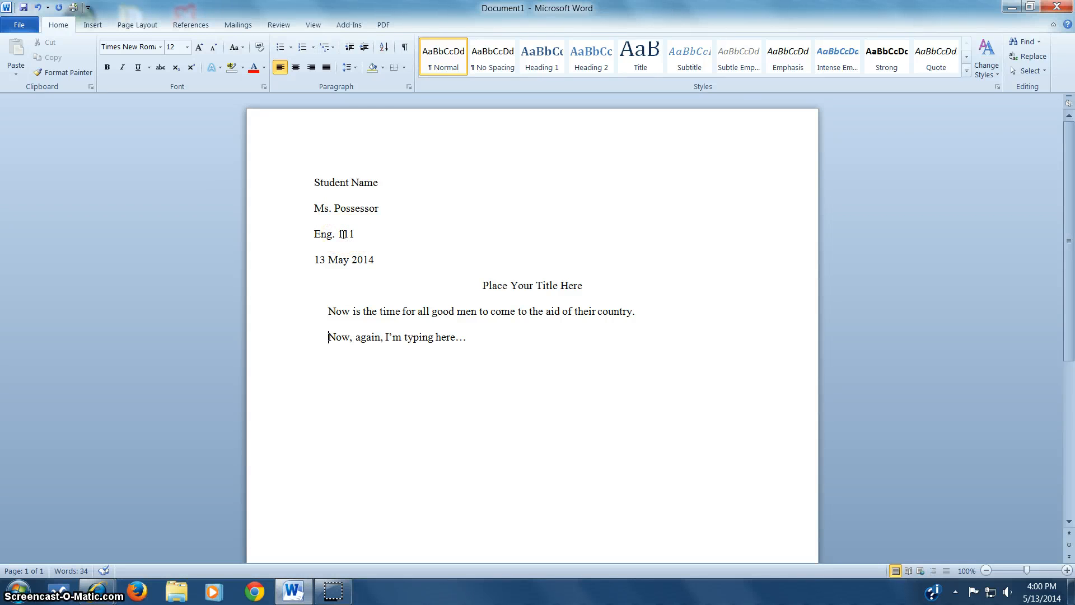
left_click(409, 87)
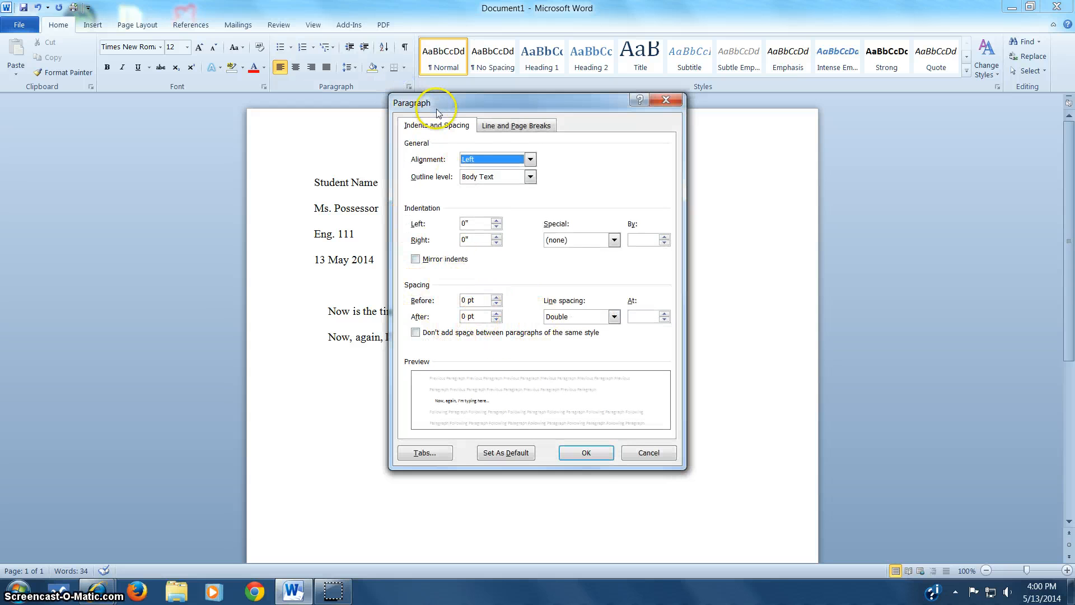
left_click(593, 455)
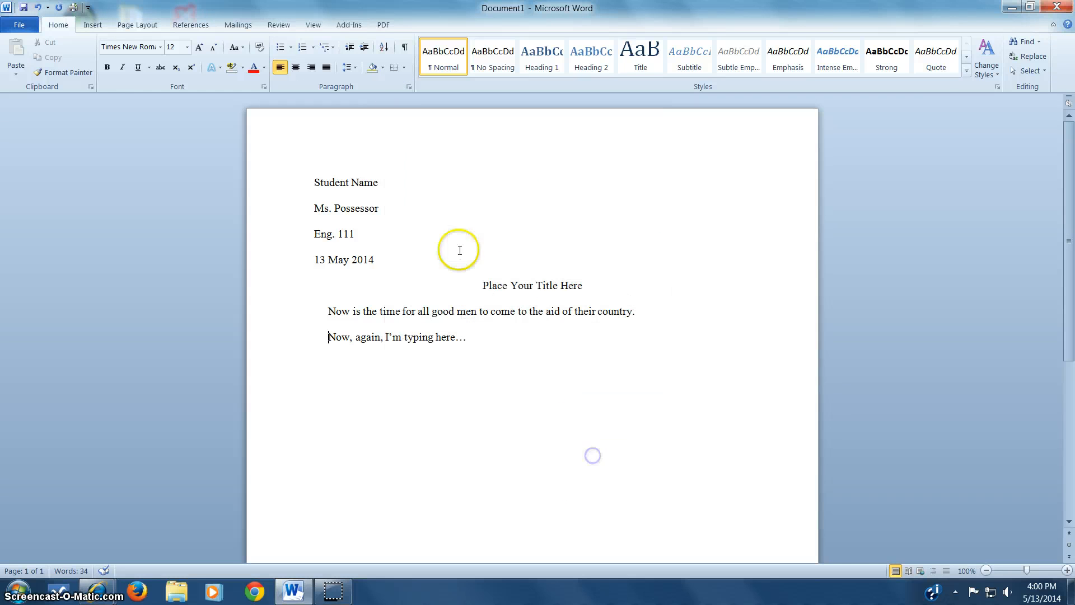
left_click(410, 86)
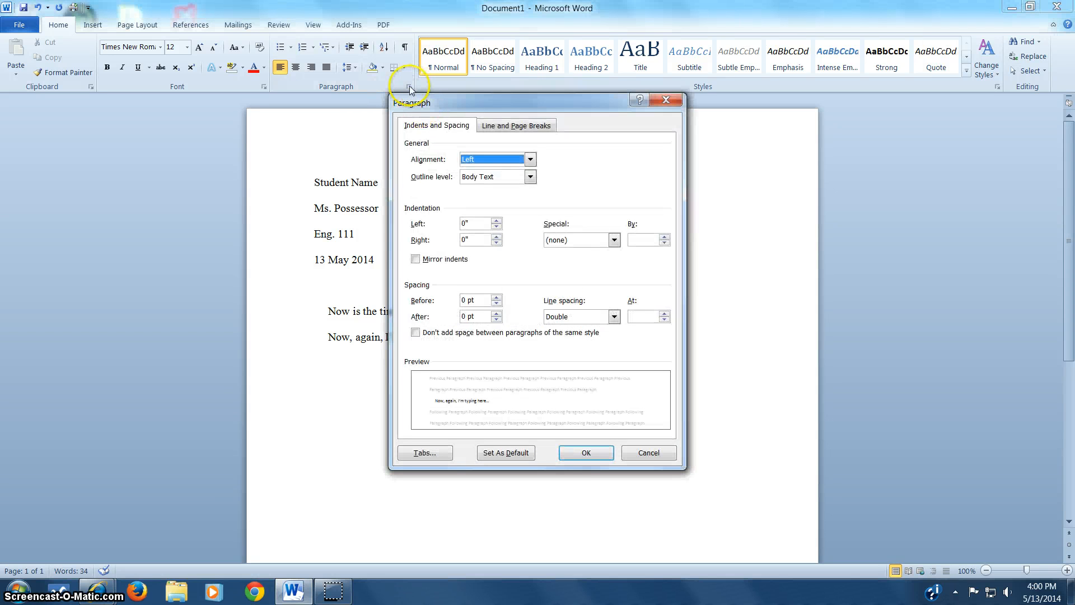
left_click(586, 453)
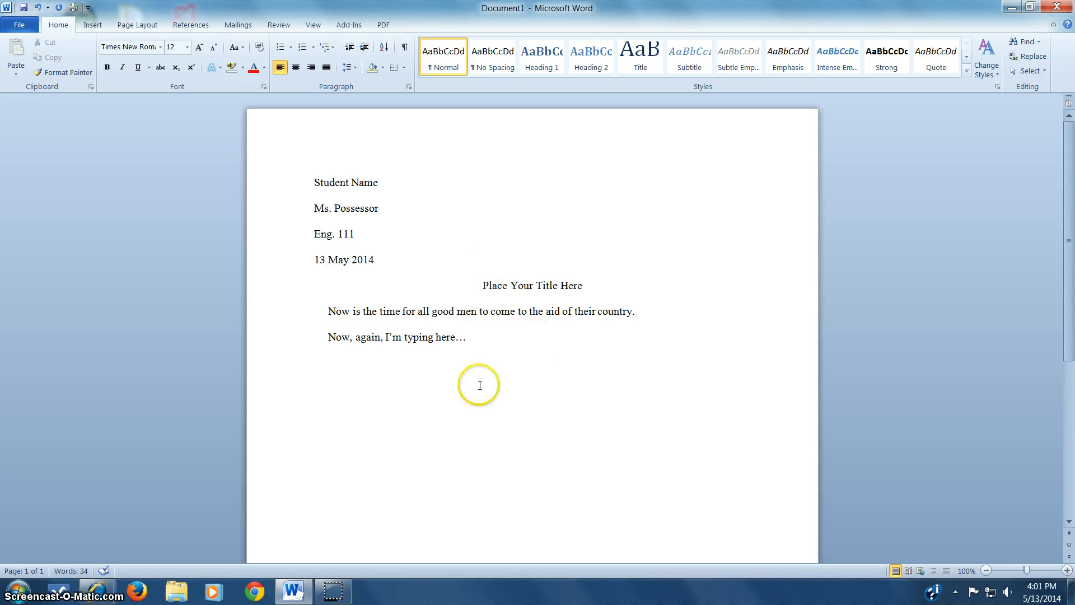
scroll(483, 384, "down", 2)
scroll(484, 384, "up", 2)
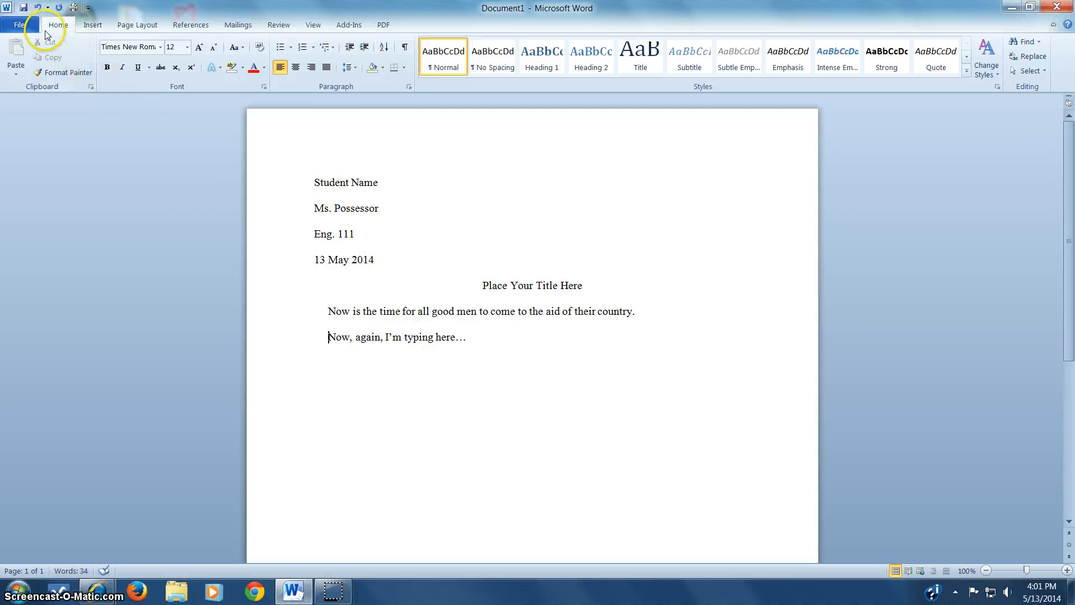
- Insert a page number at the top of the page using the right-aligned Plain Number 3 design
left_click(92, 26)
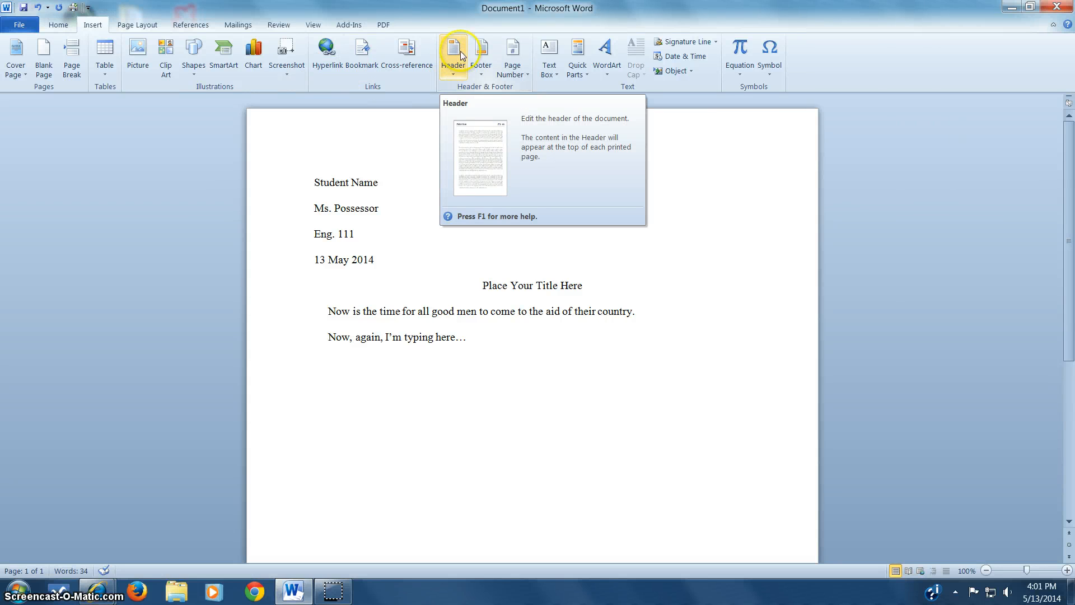
left_click(510, 63)
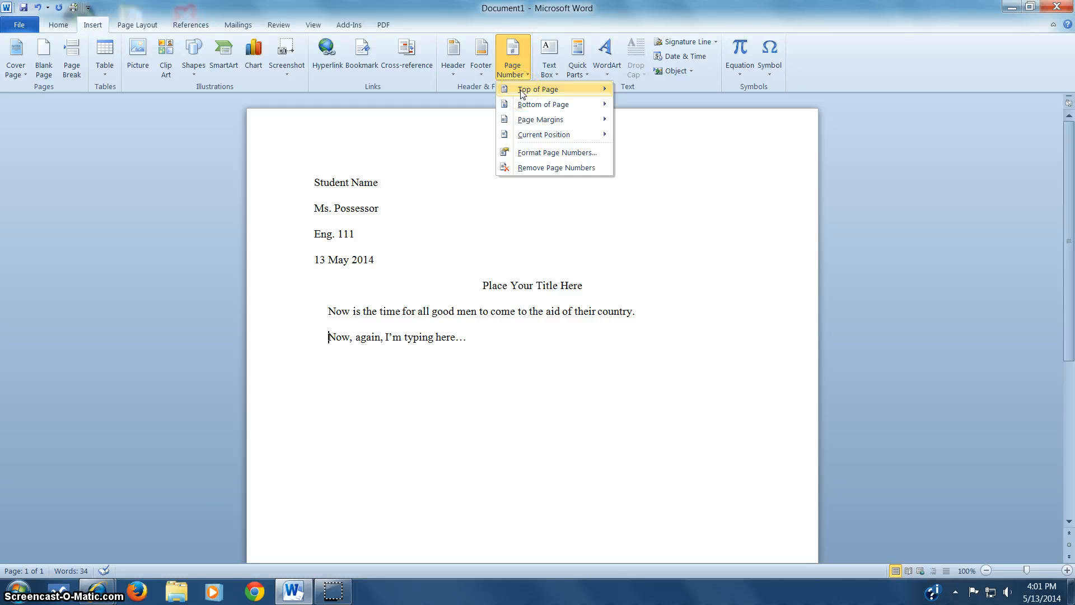
mouse_move(522, 94)
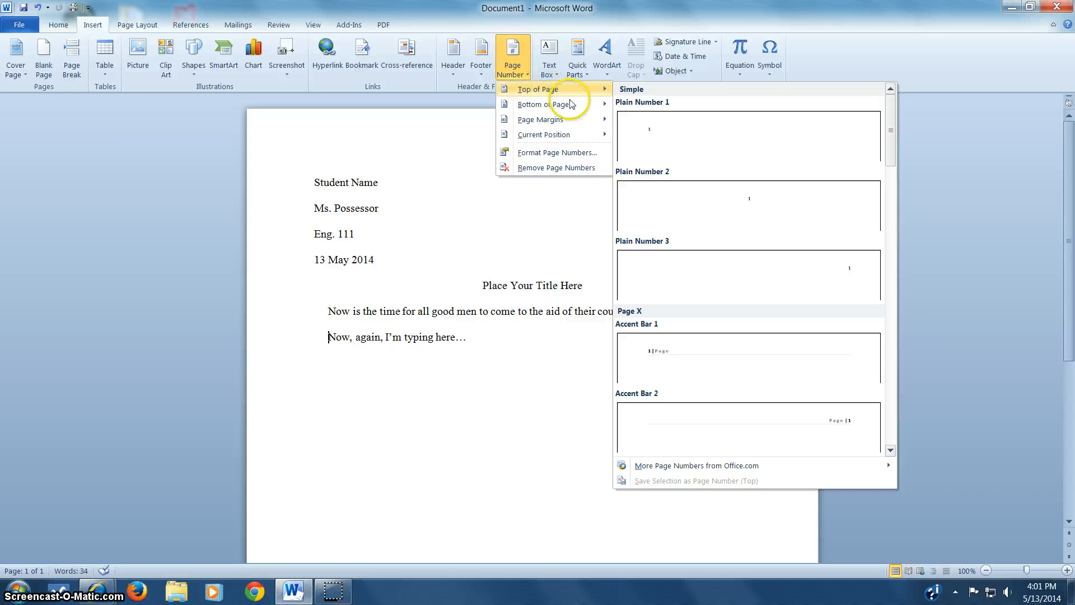
left_click(654, 133)
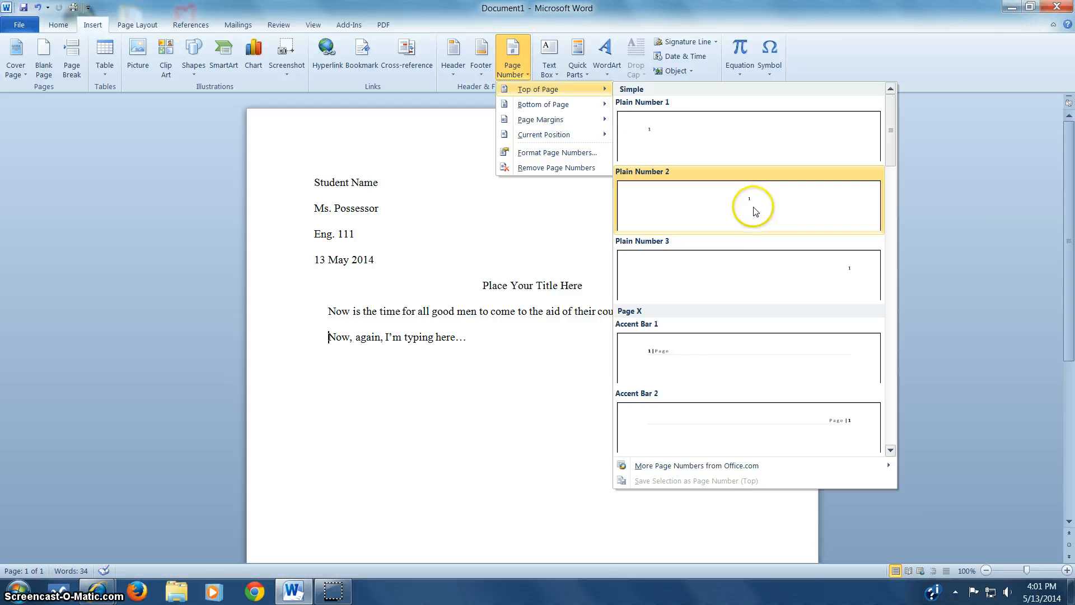
left_click(776, 273)
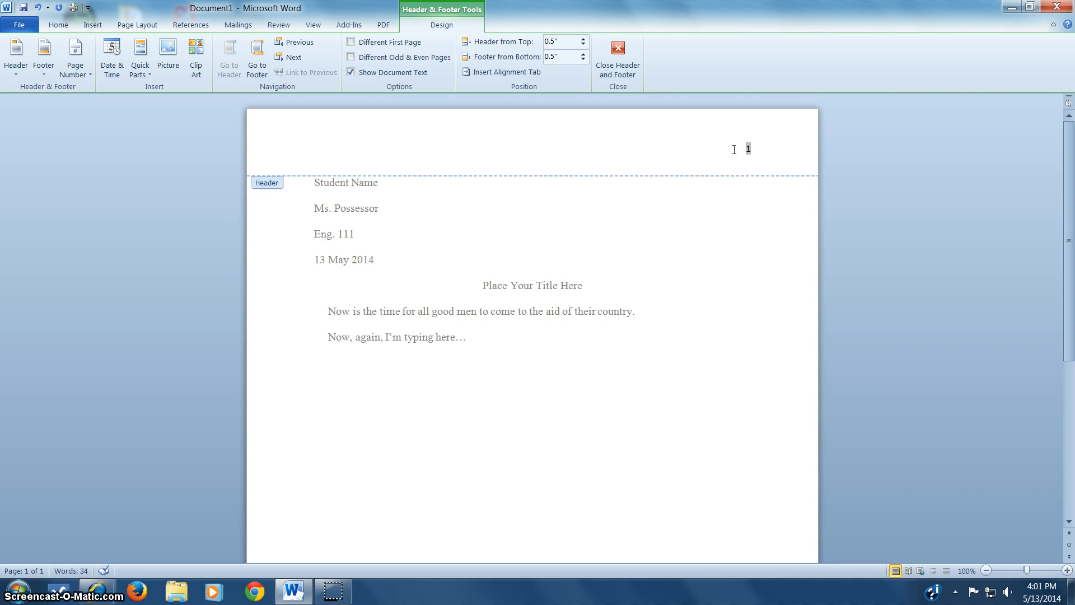
- Enter the student's last name followed by a space before the page number in the header
left_click(734, 149)
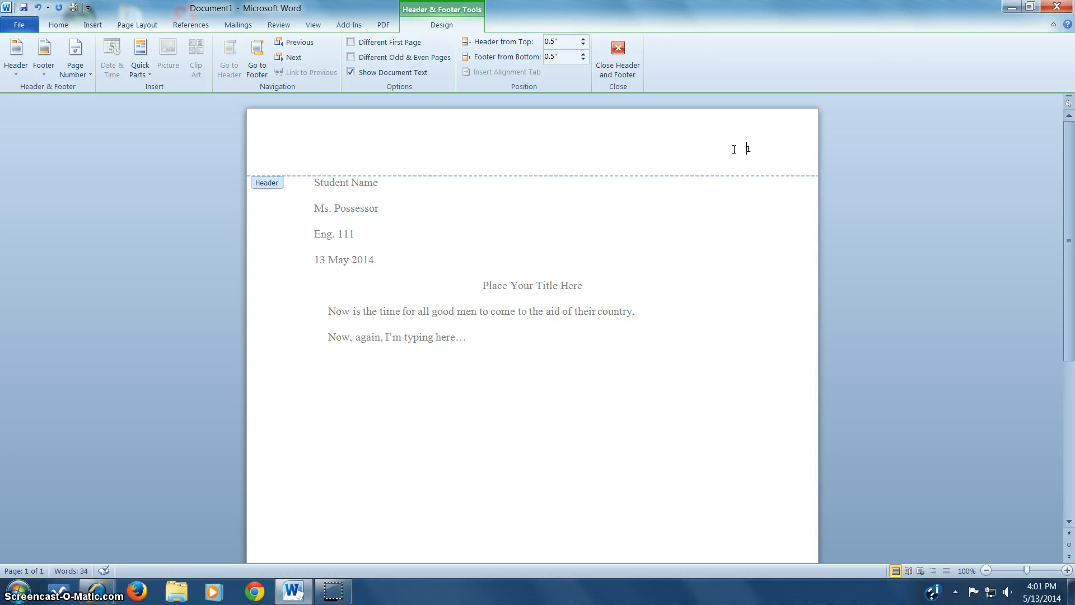
left_click(735, 149)
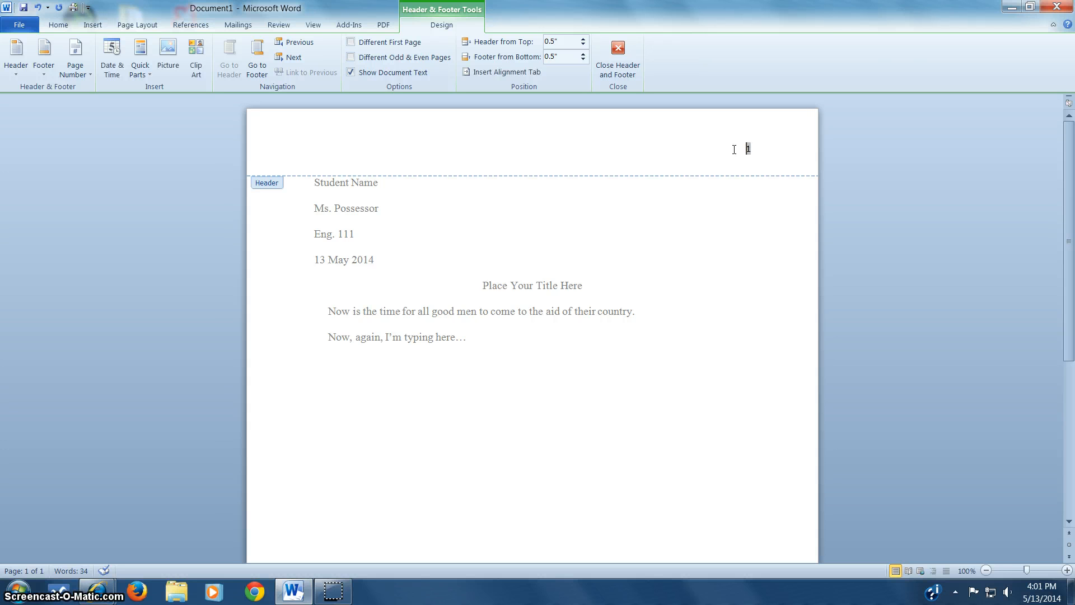
left_click(734, 150)
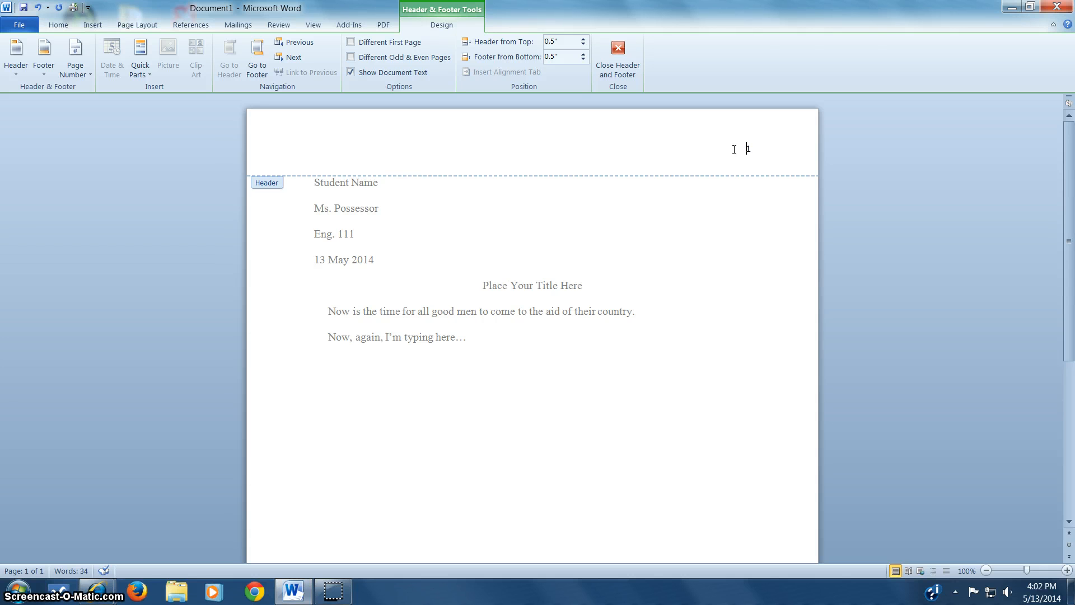
type("Jones")
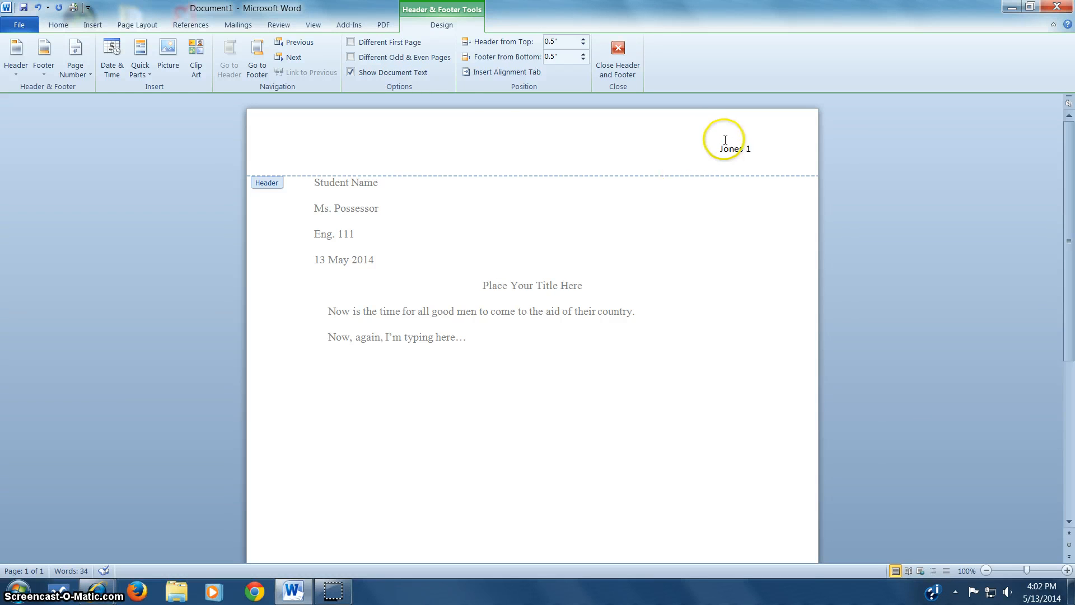
- Format the whole header text, including the page number, as Times New Roman 12 and return to the document body
left_click(58, 25)
left_click_drag(720, 149, 734, 150)
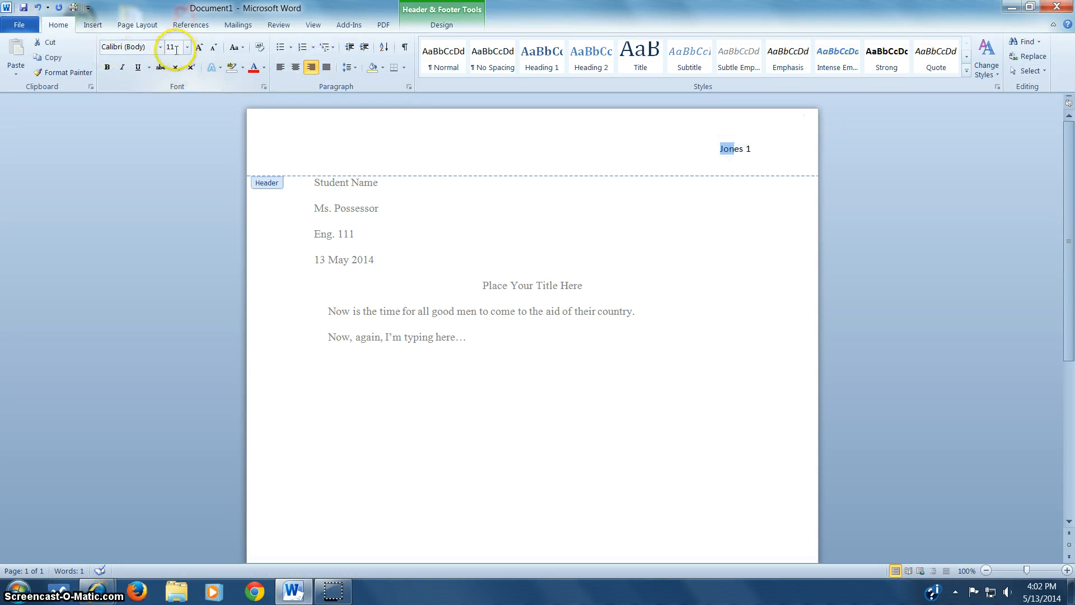
left_click(712, 158)
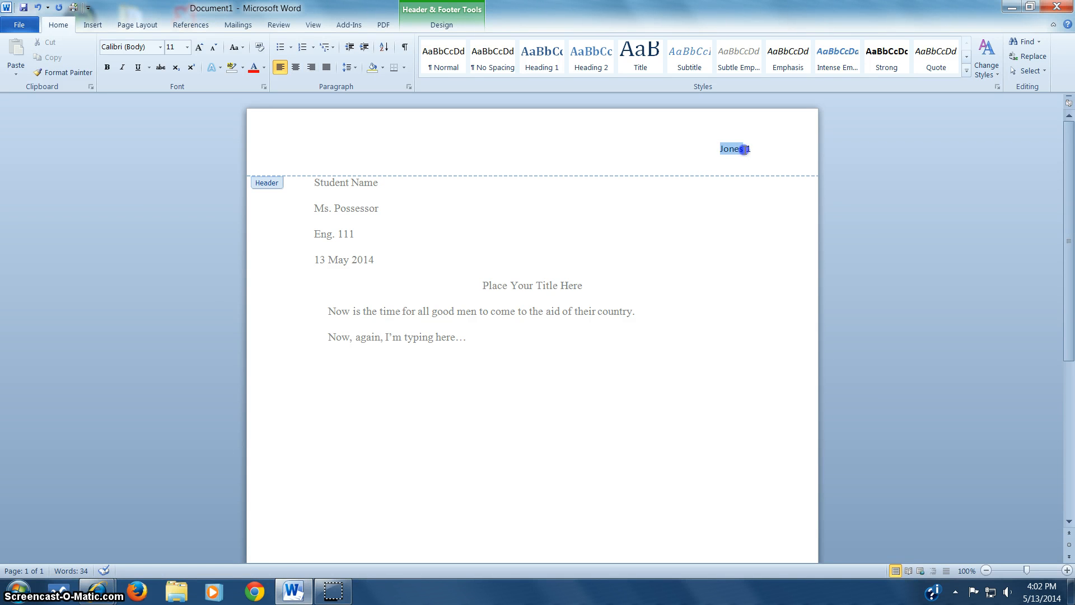
left_click(161, 47)
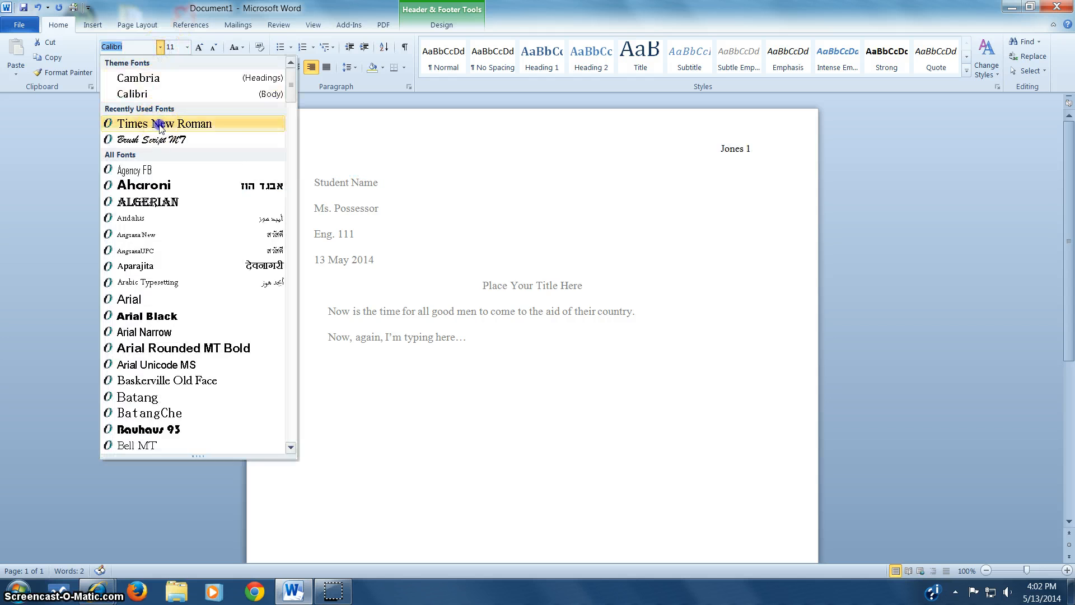
left_click(159, 123)
left_click(188, 50)
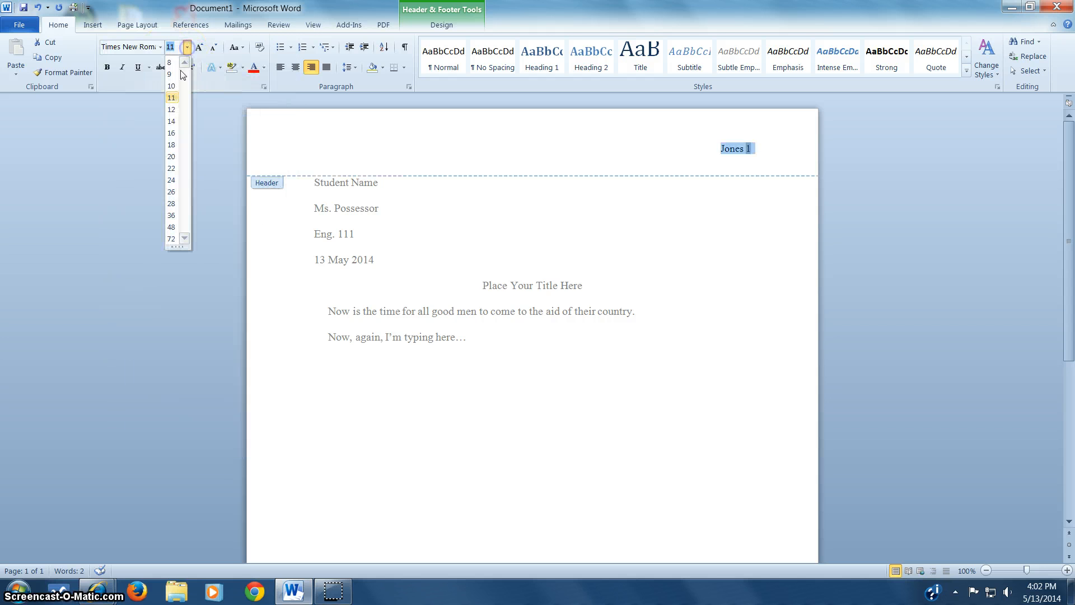
left_click(175, 109)
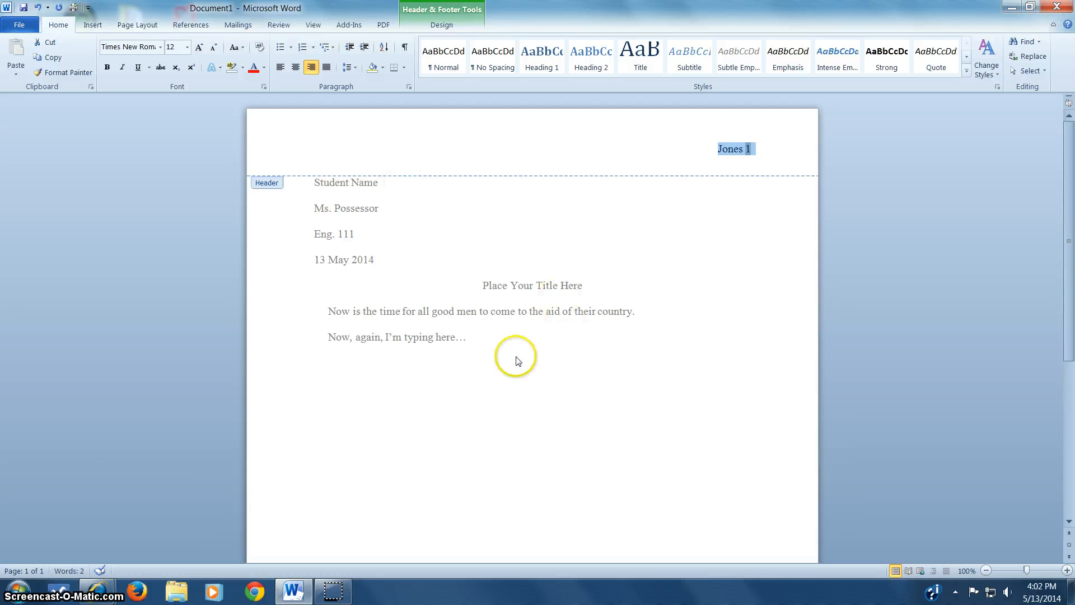
double_click(591, 240)
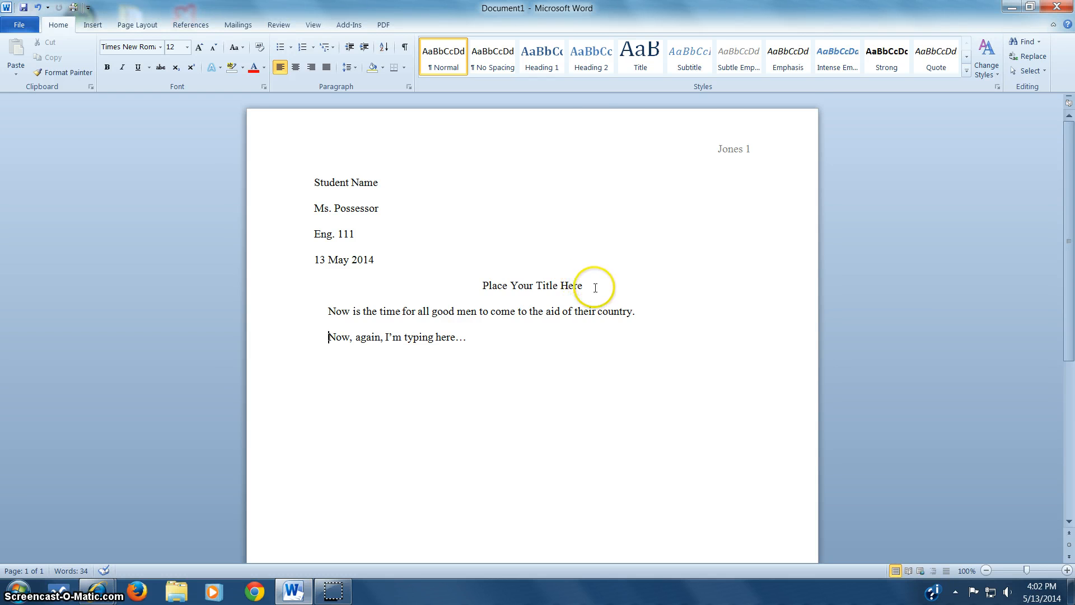
- Add blank lines after the last paragraph until a second page starts, and check the running header on it
scroll(591, 297, "down", 1)
scroll(595, 294, "up", 1)
left_click(496, 339)
key("Return")
key("Return")
key("Return")
key("Return")
key("Return")
key("Return")
key("Return")
key("Return")
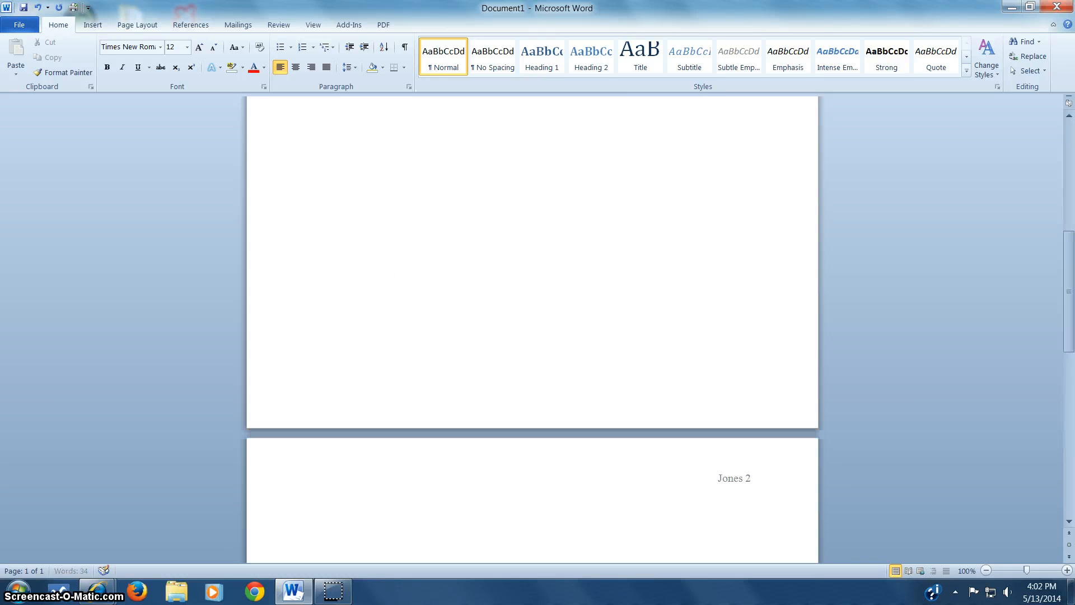
key("Return")
key("Return")
key("Return")
key("Return")
key("Return")
key("Return")
key("Return")
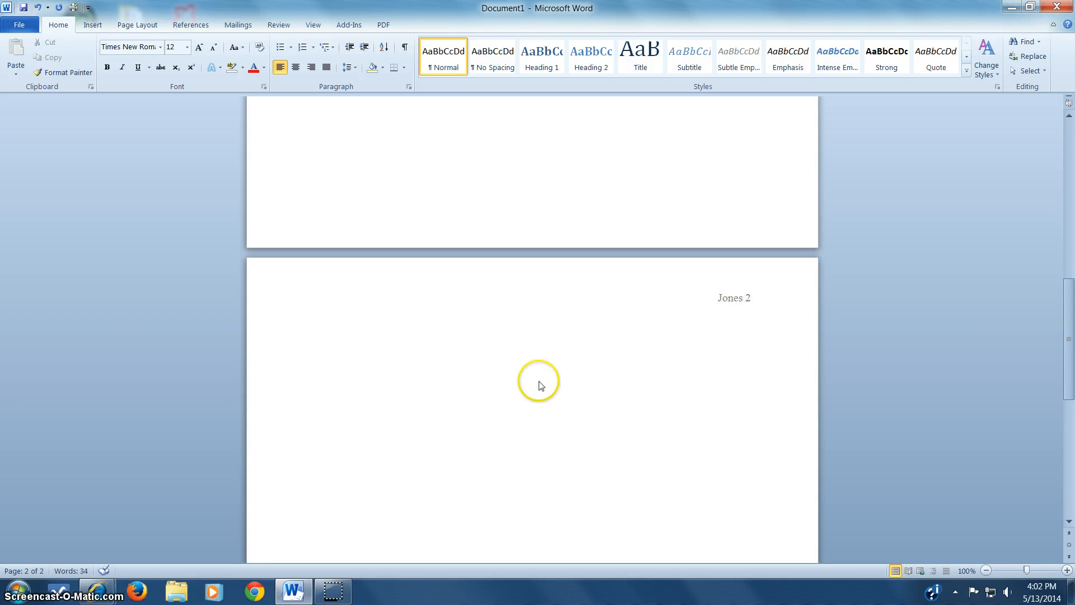
scroll(538, 382, "up", 10)
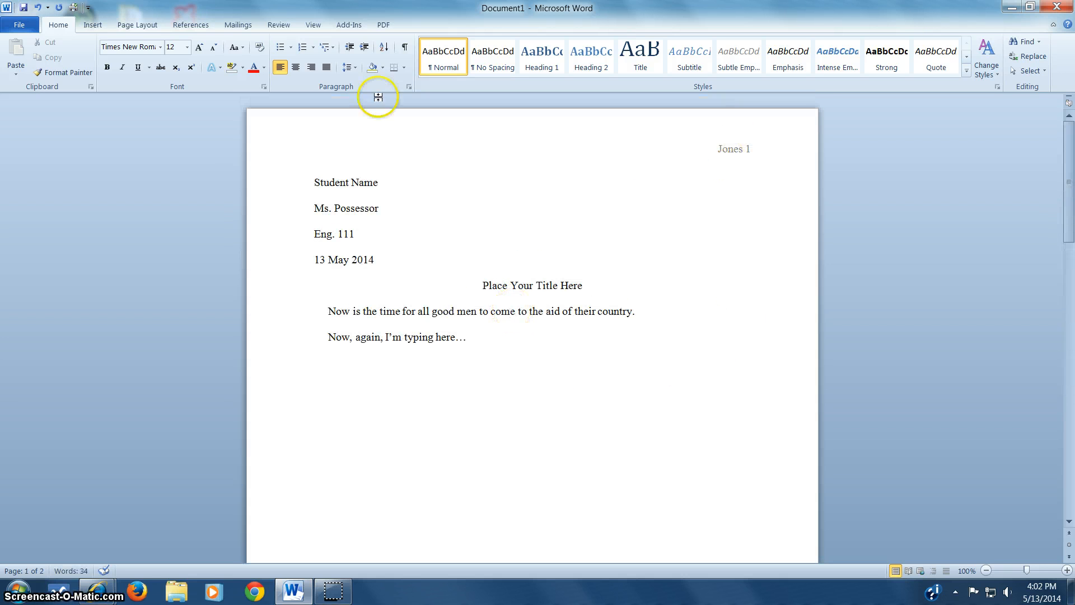
left_click(90, 26)
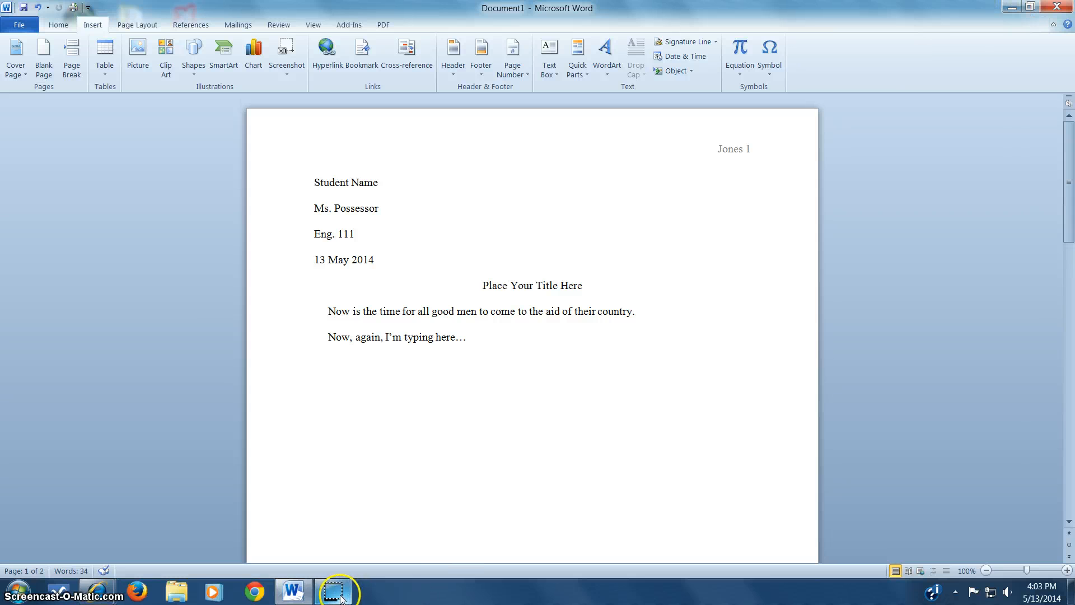
mouse_move(340, 598)
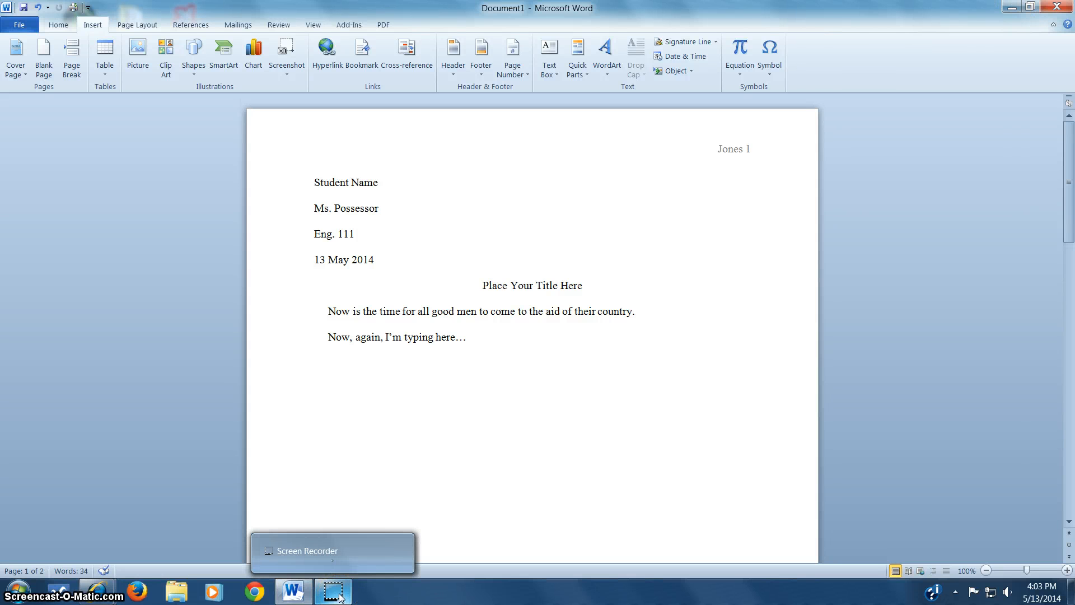